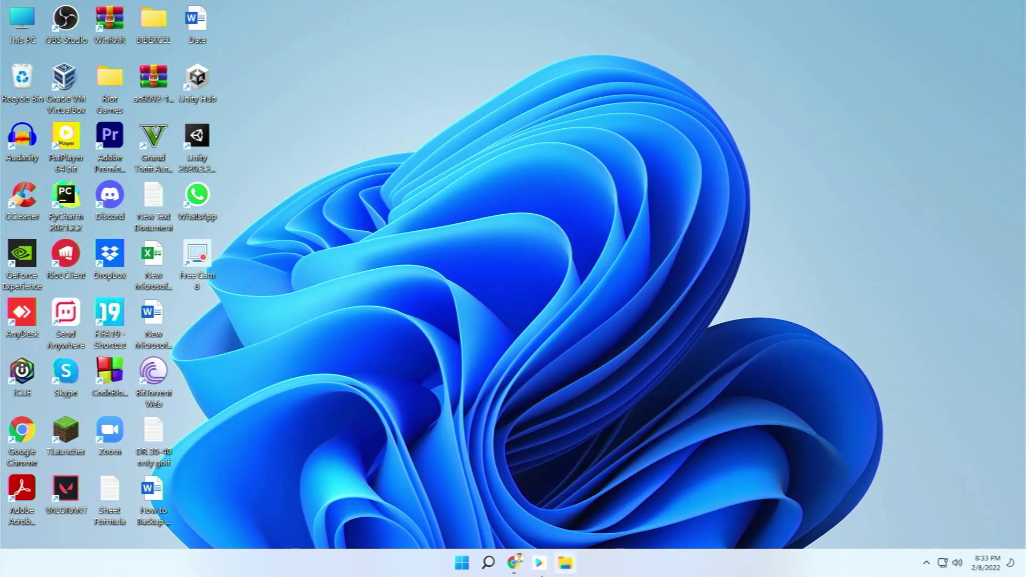
# Step: Switch to the Free Cam website in Chrome, open its PRO version page and accept the cookies
pyautogui.moveTo(515, 563)
pyautogui.click(494, 516)
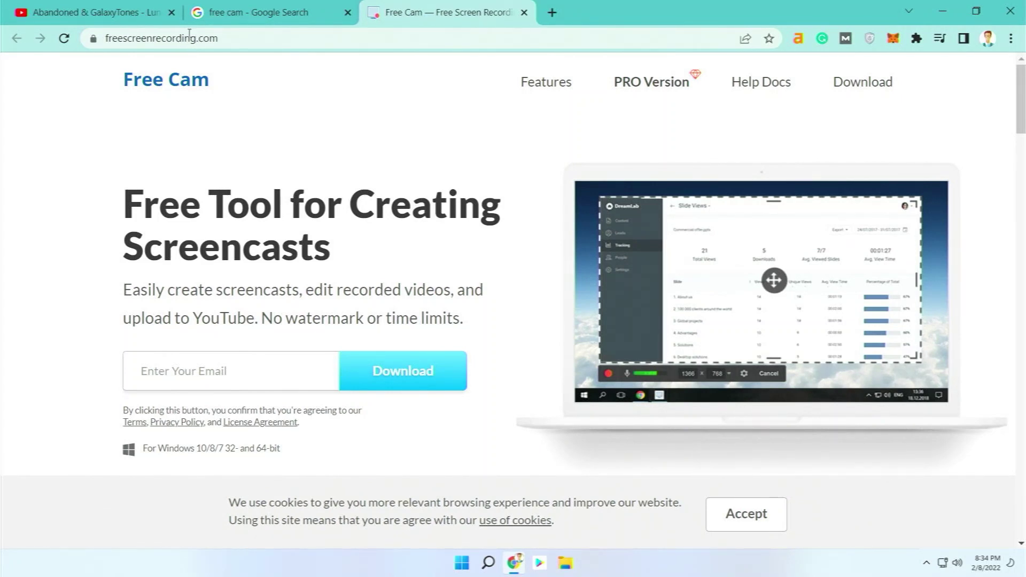
pyautogui.click(645, 91)
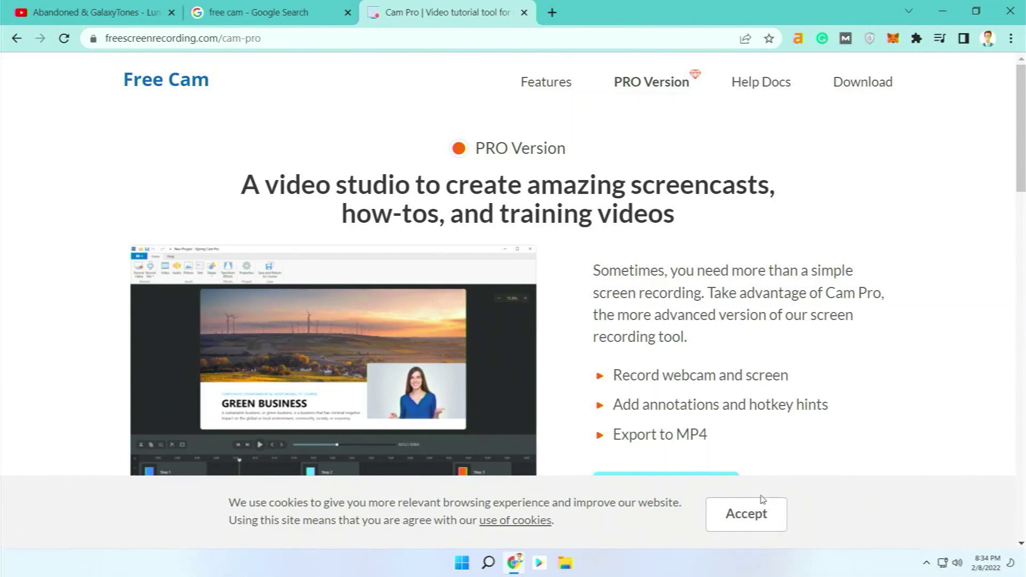
pyautogui.click(749, 517)
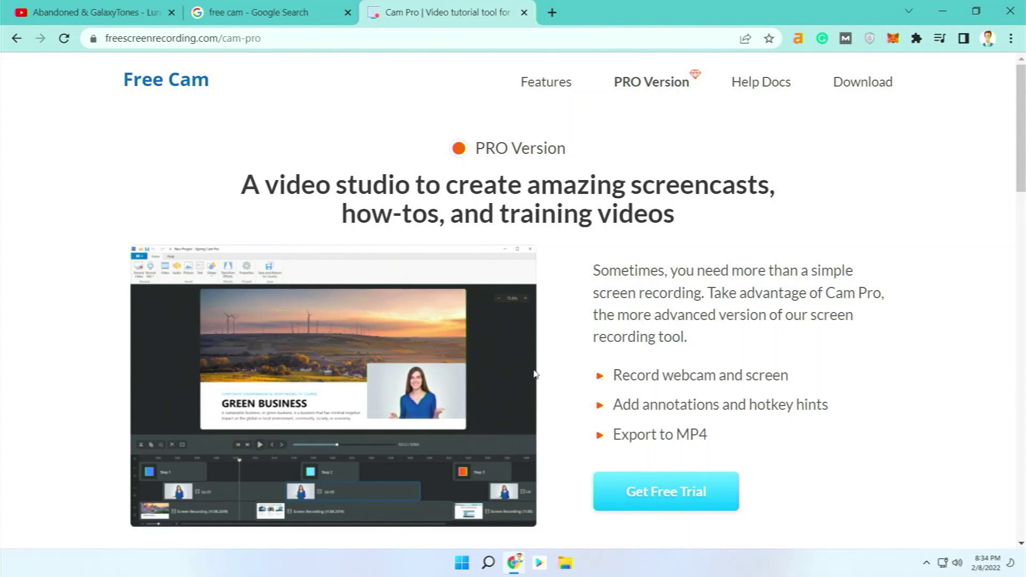
# Step: Examine the Free vs. Pro key feature comparison, including video format, recording quality and price
pyautogui.scroll(-3, 545, 351)
pyautogui.scroll(-6, 544, 351)
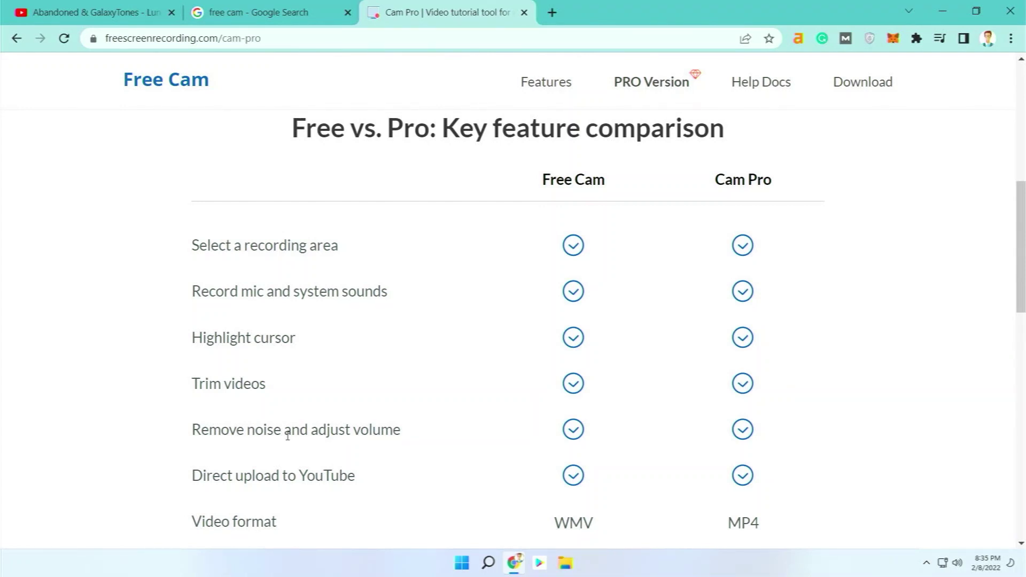
pyautogui.scroll(-1, 288, 435)
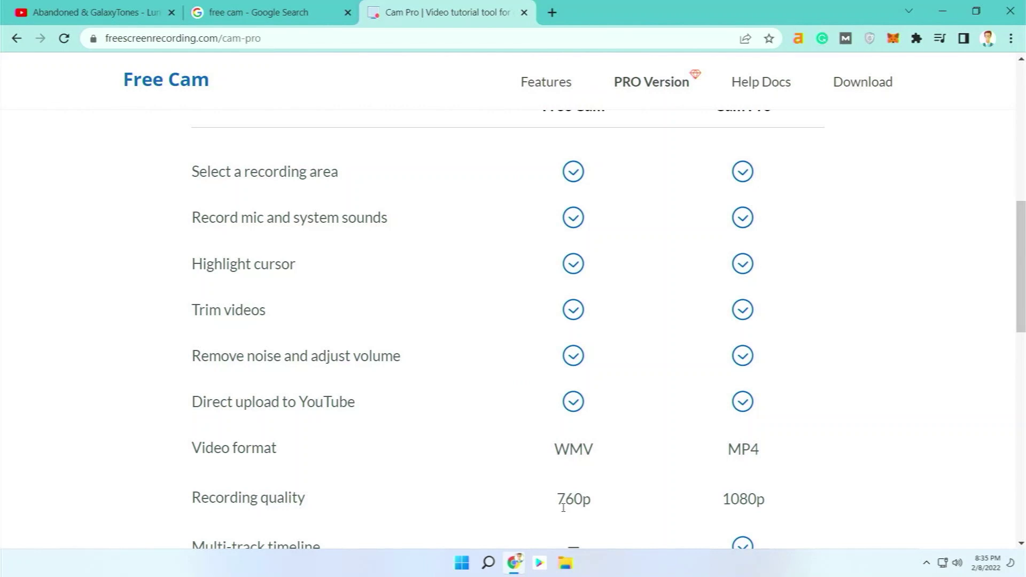
pyautogui.scroll(-3, 563, 508)
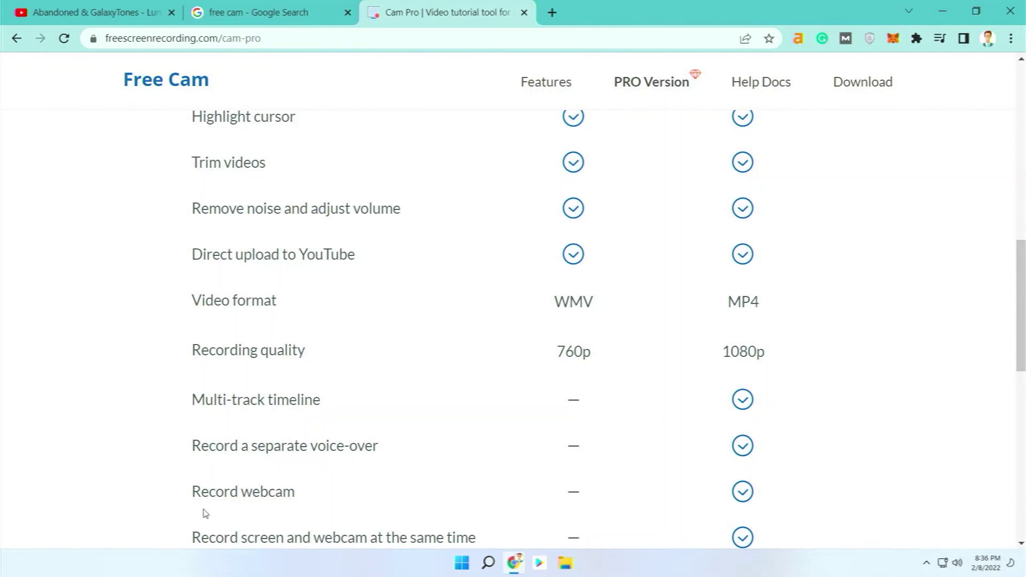
pyautogui.scroll(-4, 152, 461)
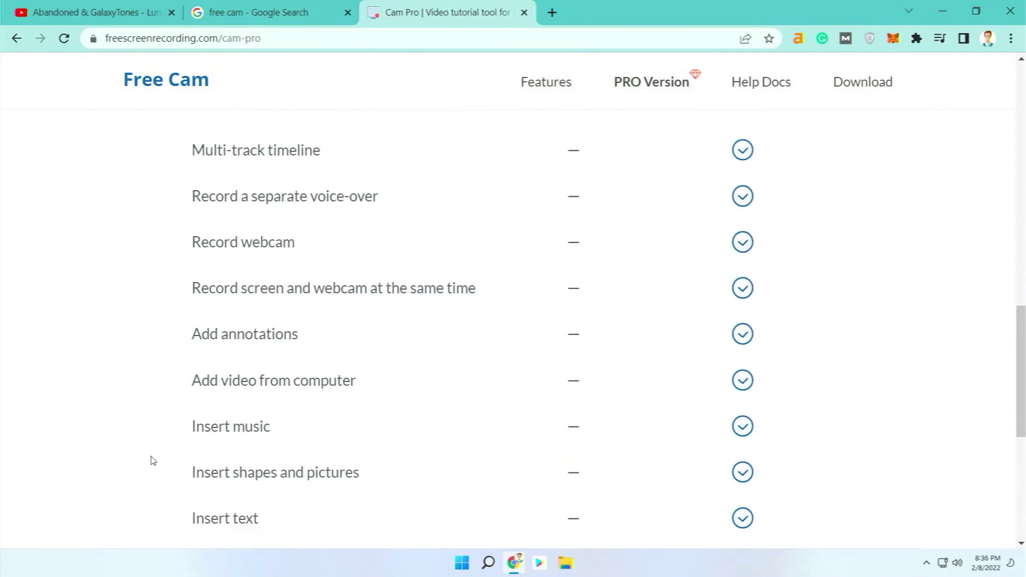
pyautogui.scroll(-7, 153, 461)
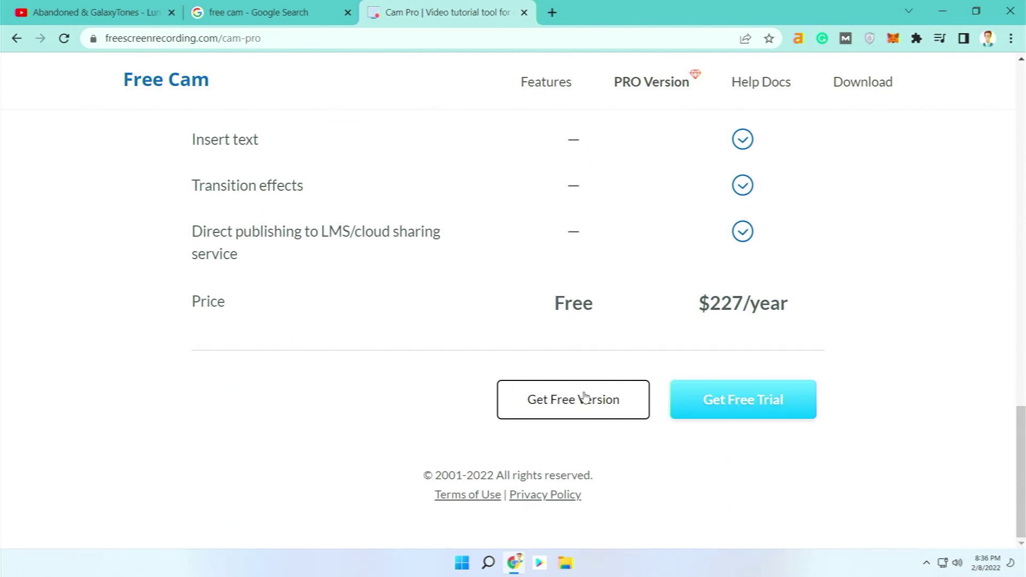
# Step: Start downloading the free version's installer from the Free Cam site and cancel the download
pyautogui.click(537, 413)
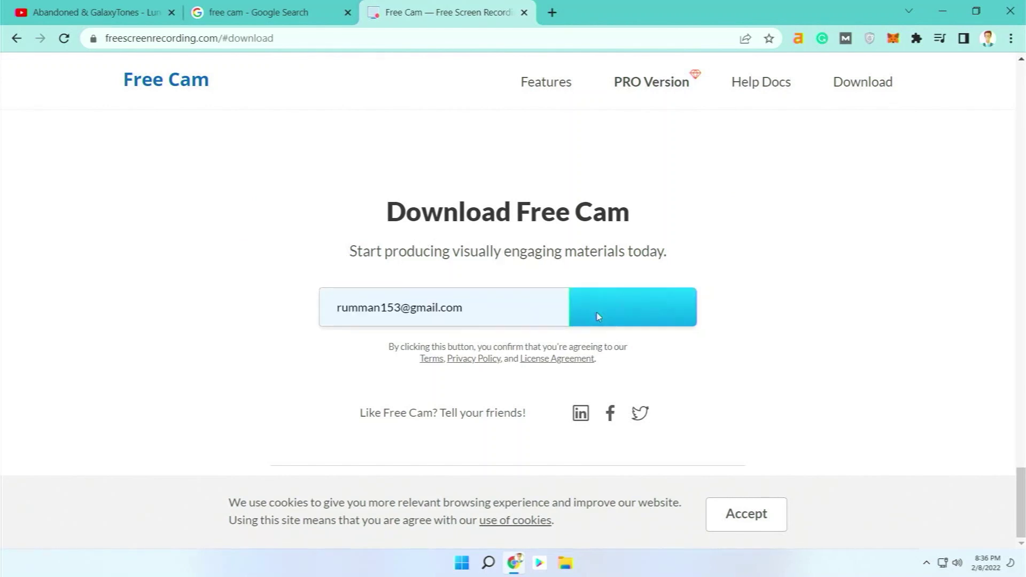
pyautogui.click(600, 322)
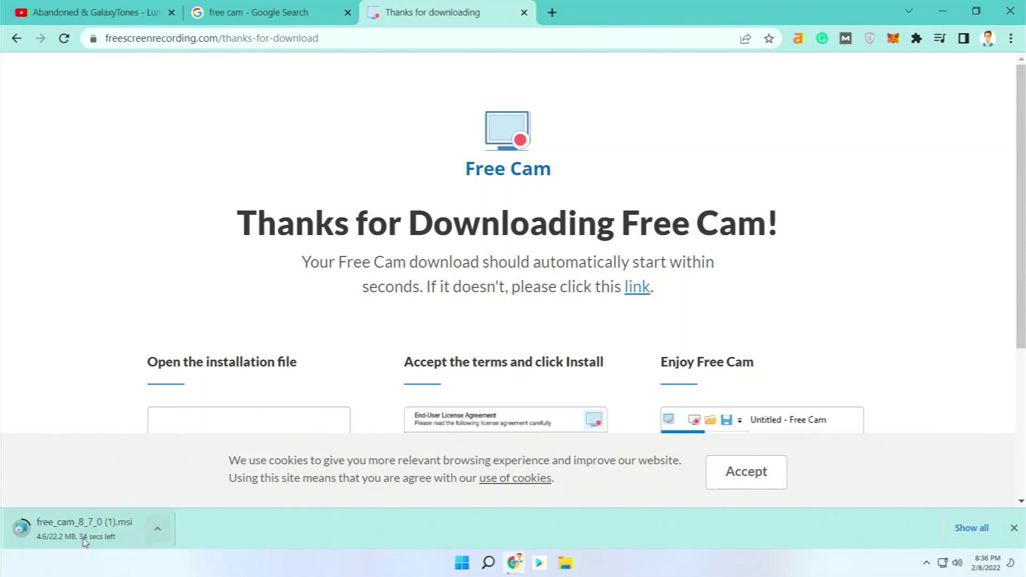
pyautogui.click(160, 529)
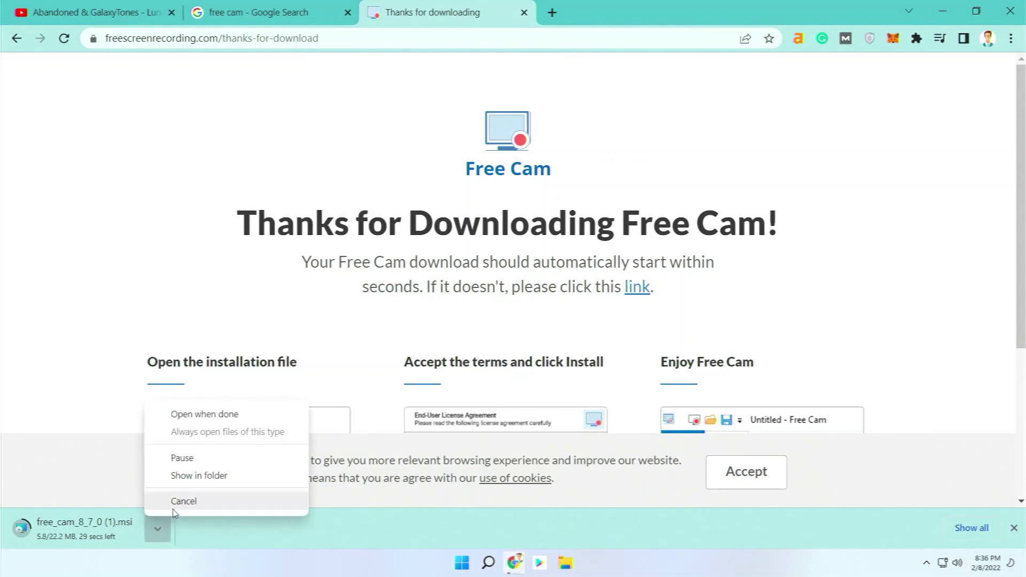
pyautogui.click(183, 502)
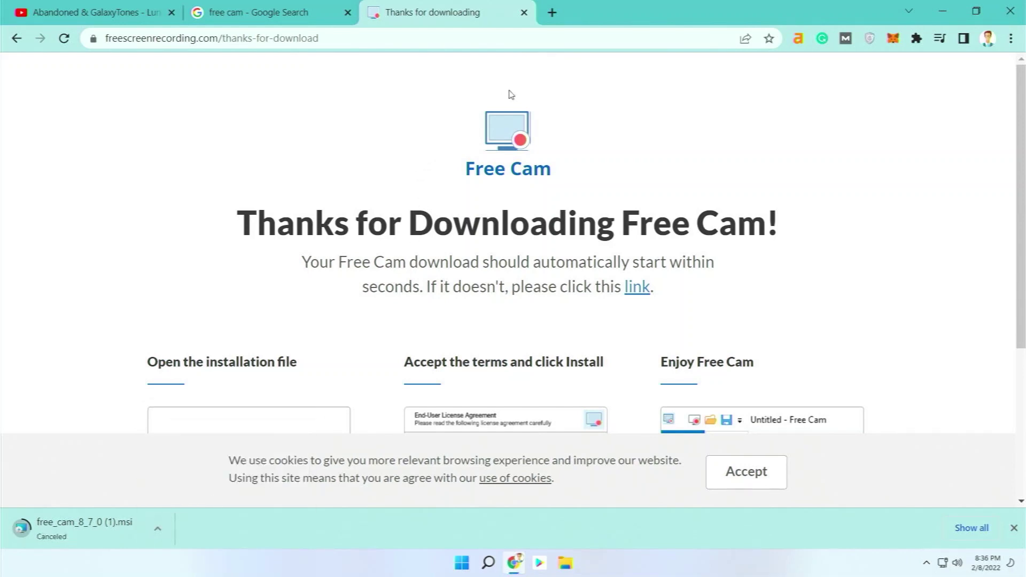
# Step: Minimize the browser, launch Free Cam 8 from the desktop and start a new recording
pyautogui.click(949, 18)
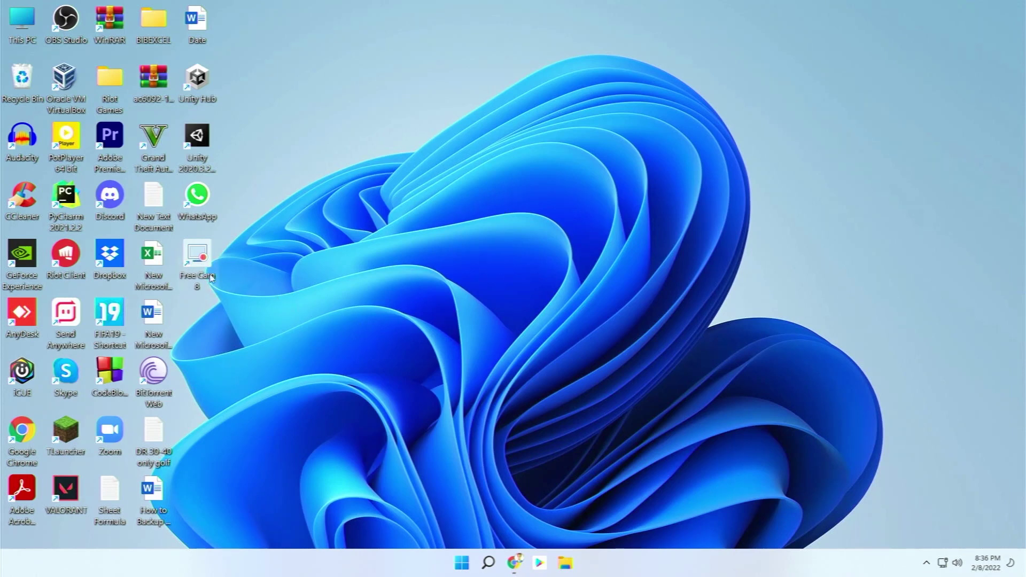
pyautogui.doubleClick(199, 258)
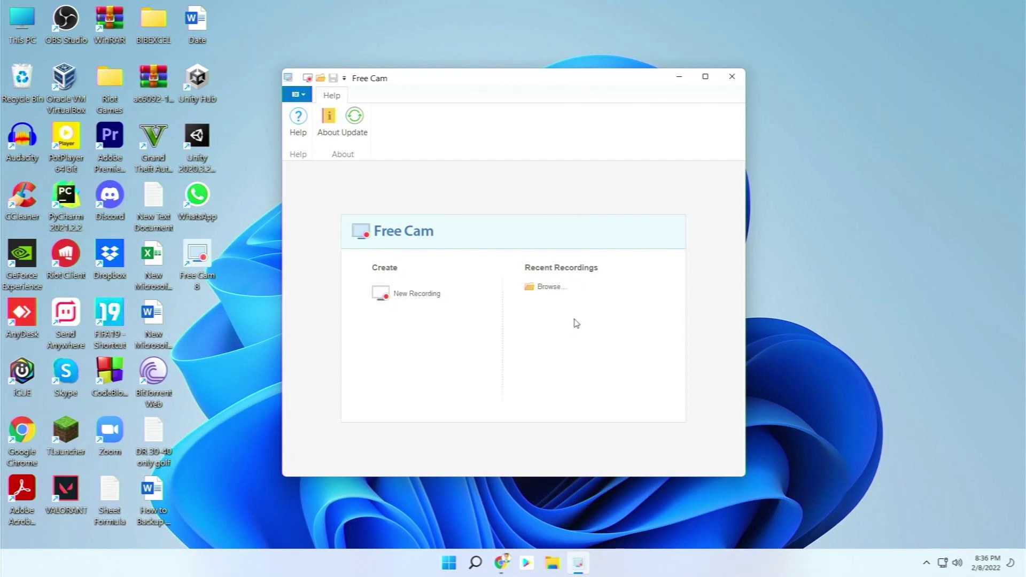
pyautogui.click(407, 298)
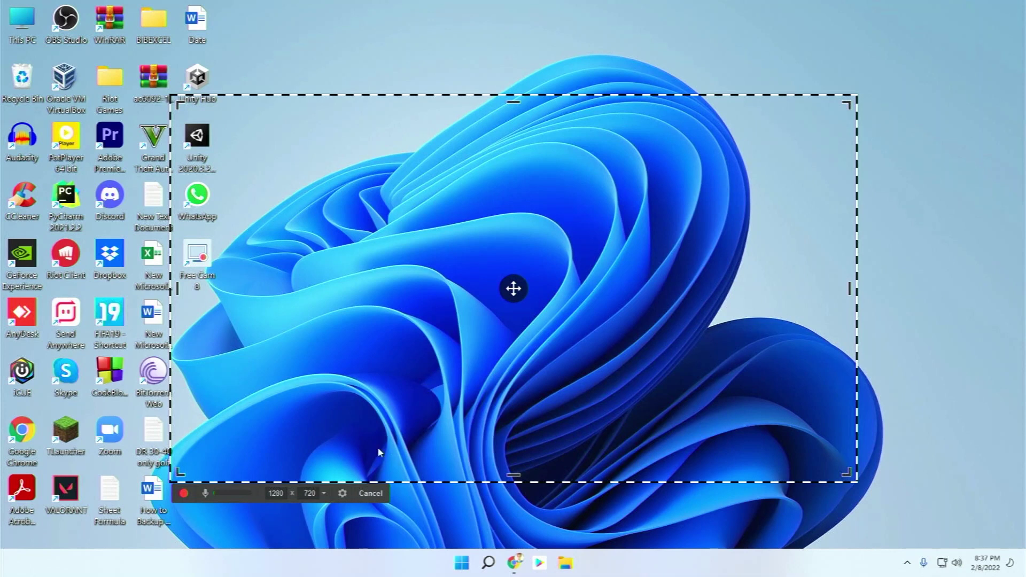
# Step: Set the recording area to Fullscreen and check the other area options
pyautogui.click(326, 493)
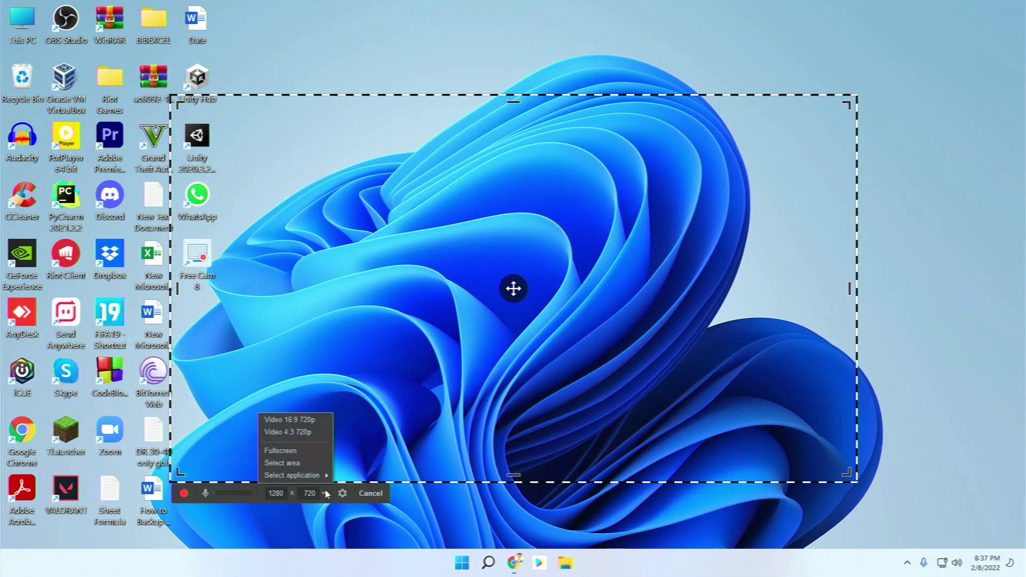
pyautogui.click(293, 452)
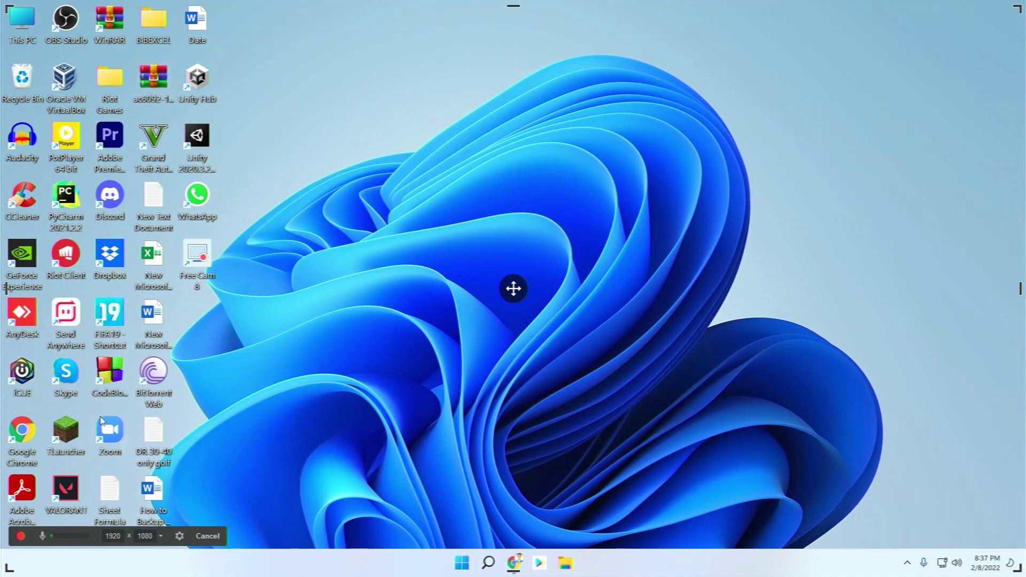
pyautogui.click(160, 538)
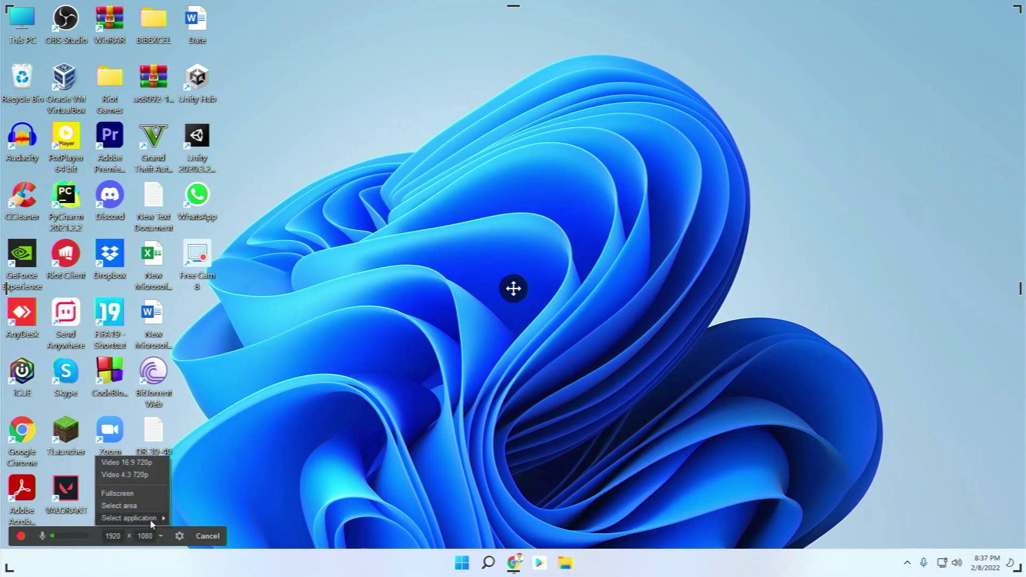
pyautogui.moveTo(153, 521)
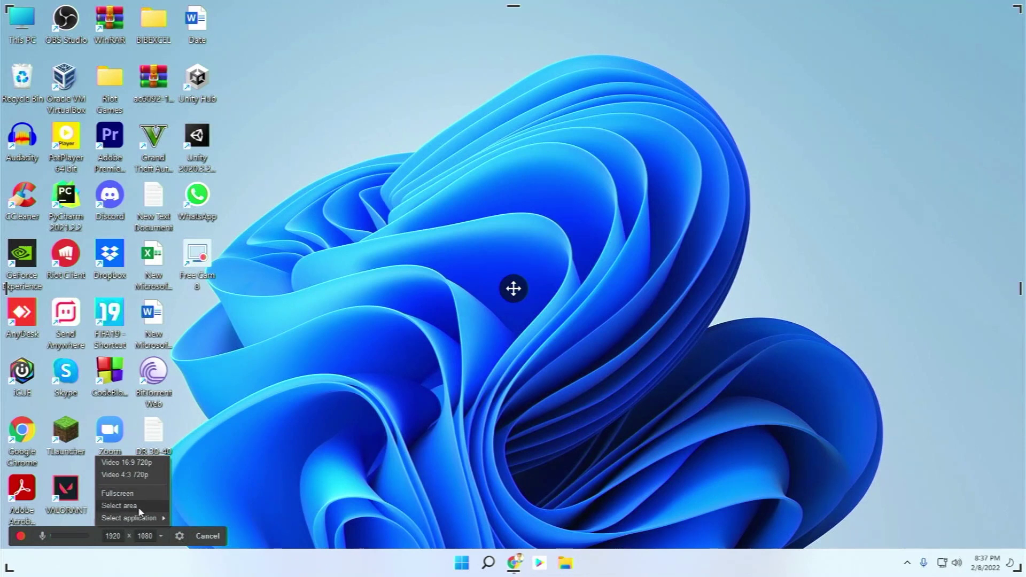
pyautogui.click(165, 540)
# Step: Mute the microphone for the recording and turn it back on
pyautogui.click(43, 539)
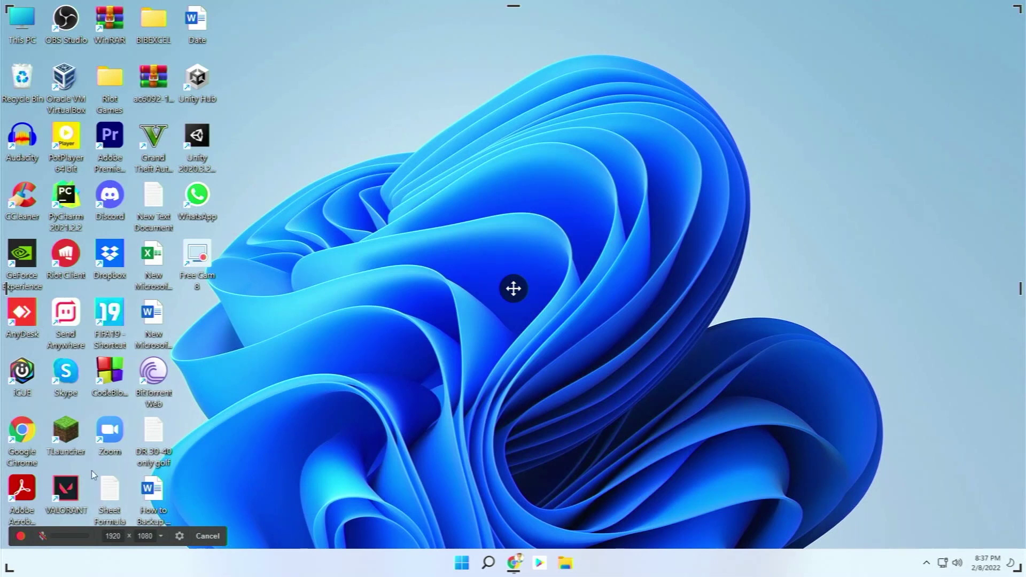
pyautogui.click(42, 536)
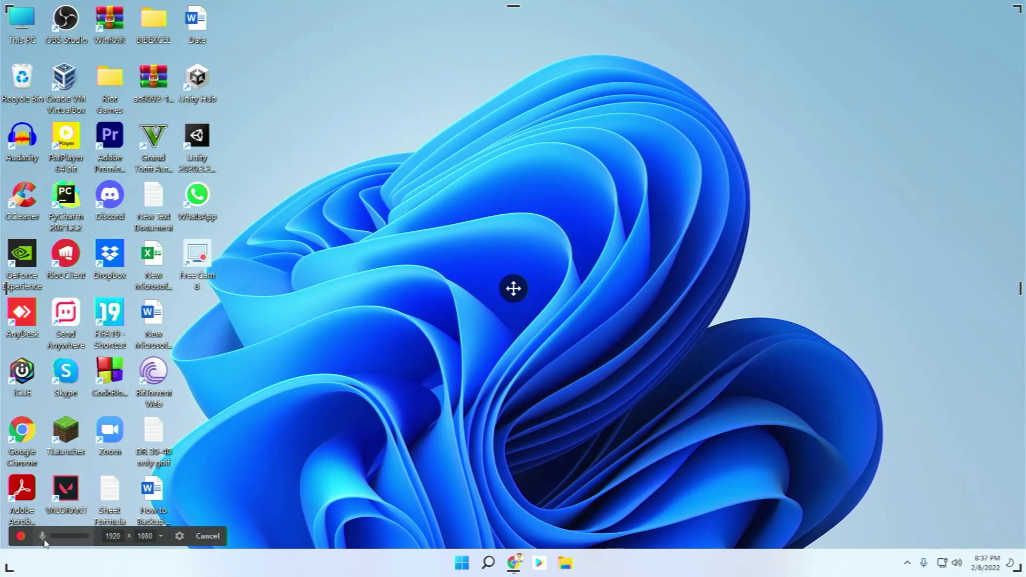
# Step: Review the General and Advanced recording settings, keep the microphone and system sounds enabled, and confirm the settings
pyautogui.click(184, 543)
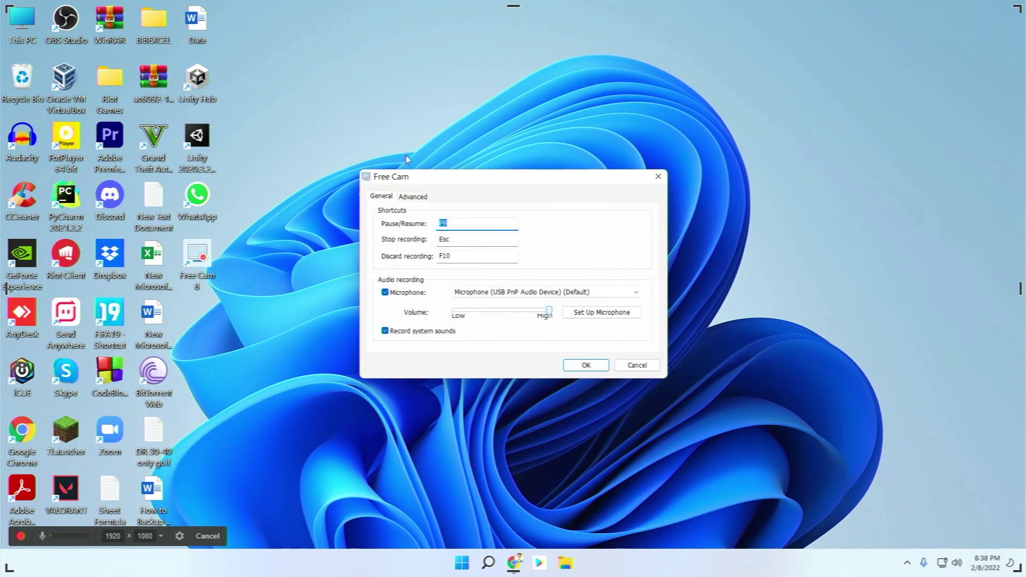
pyautogui.click(415, 197)
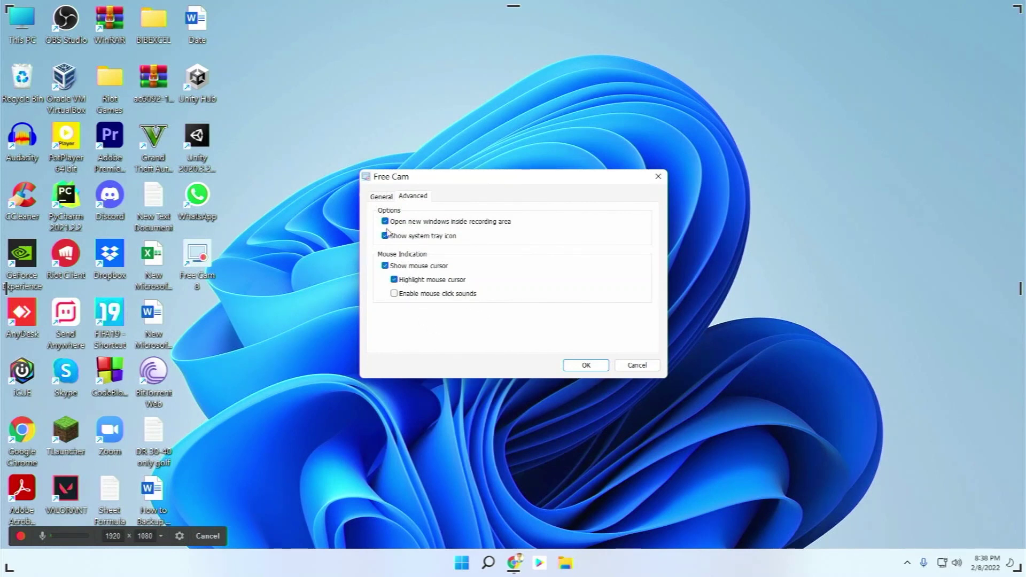
pyautogui.click(380, 198)
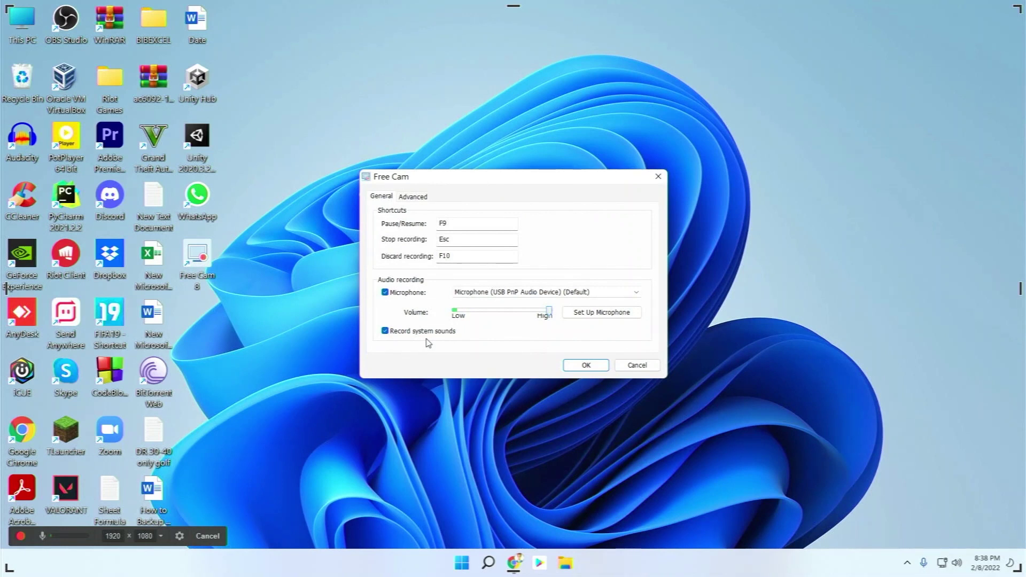
pyautogui.click(385, 293)
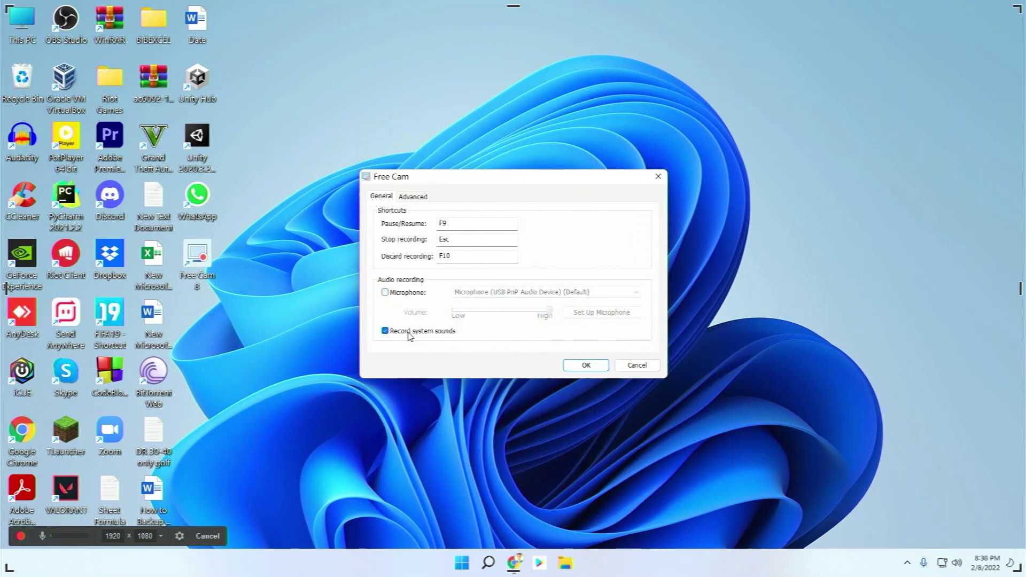
pyautogui.click(385, 293)
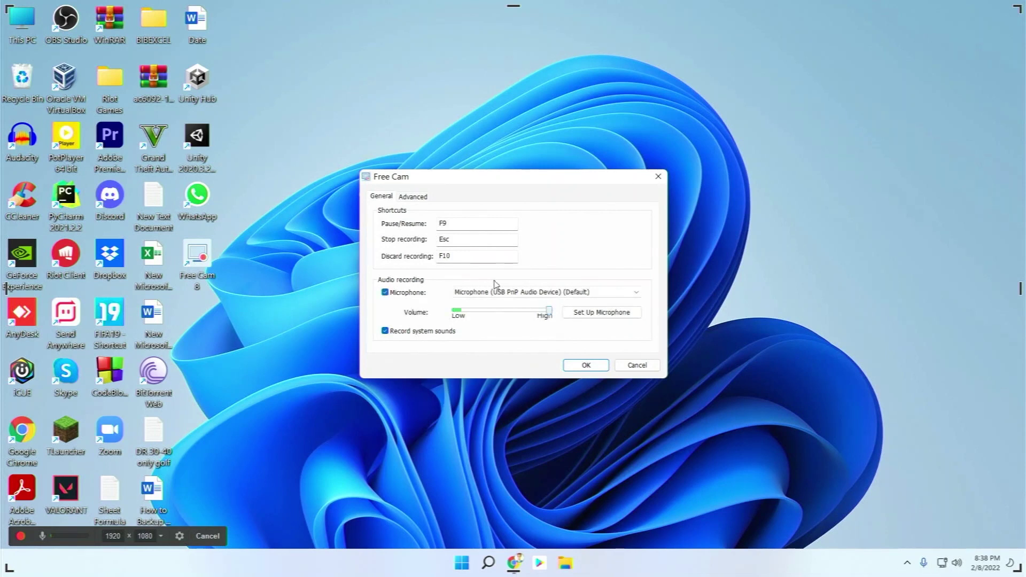
pyautogui.click(585, 314)
pyautogui.click(585, 366)
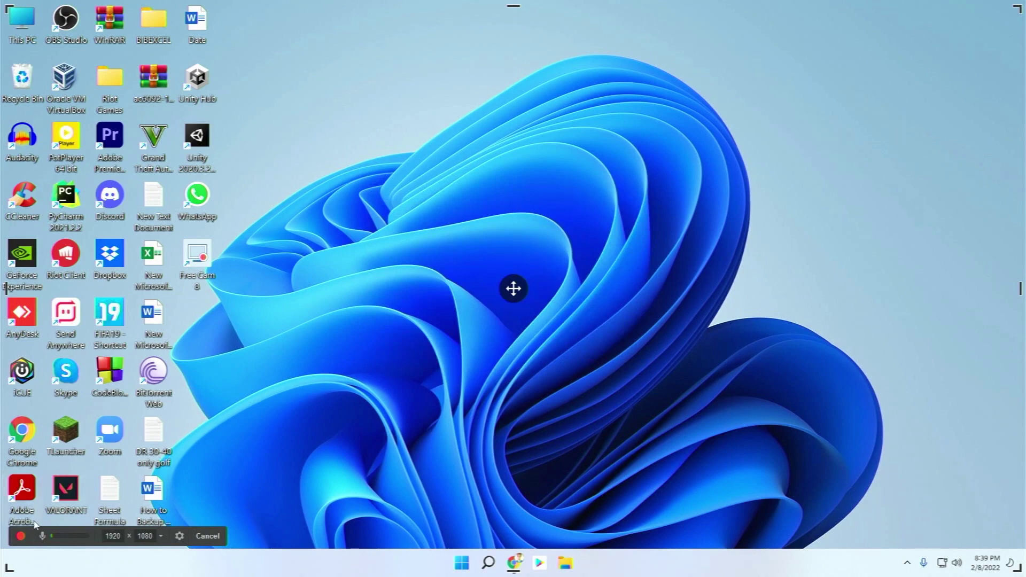
# Step: Start the screen recording, play the NCS music video on YouTube in Chrome briefly, pause it and minimize the browser
pyautogui.click(21, 537)
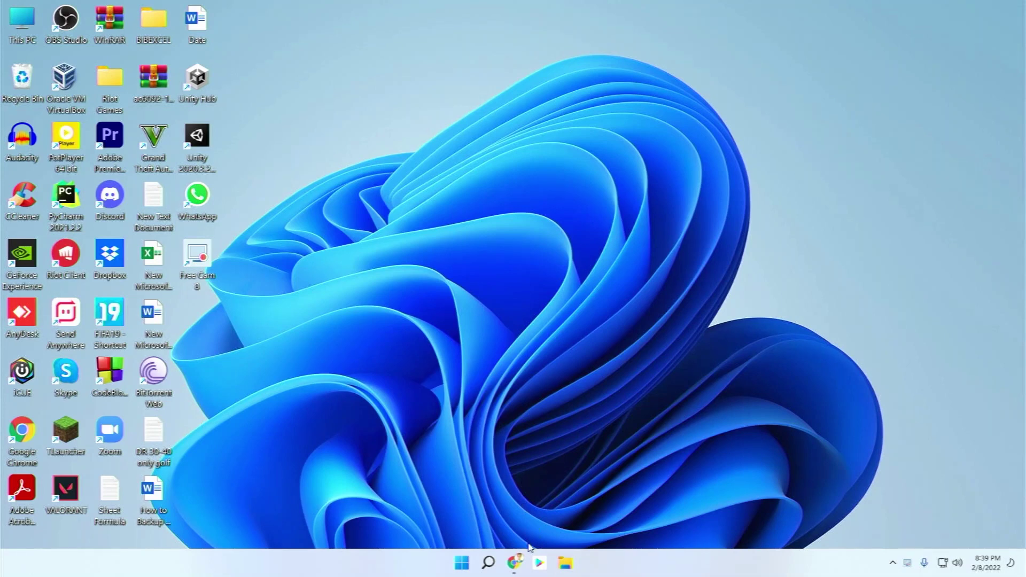
pyautogui.click(515, 562)
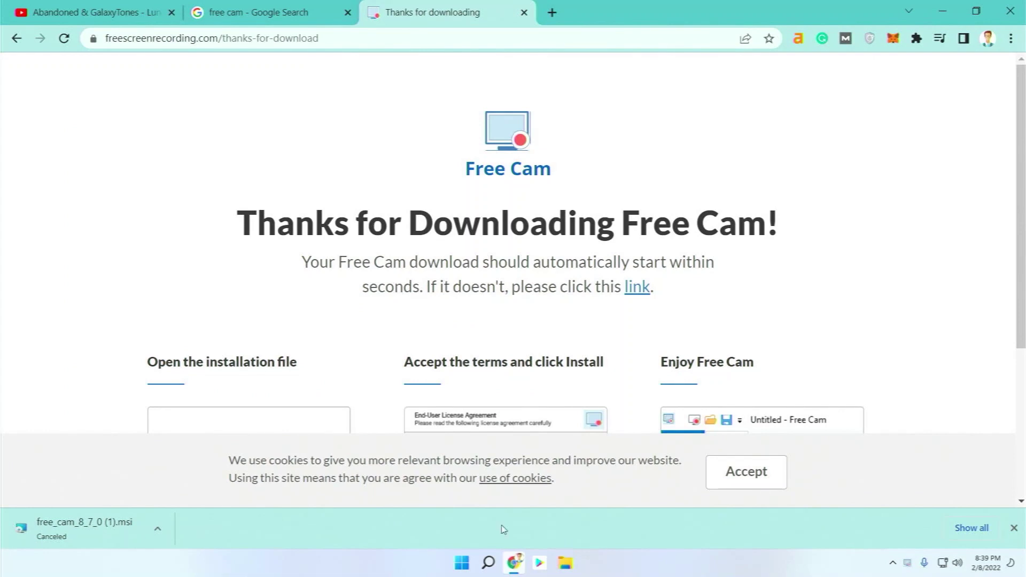
pyautogui.click(70, 12)
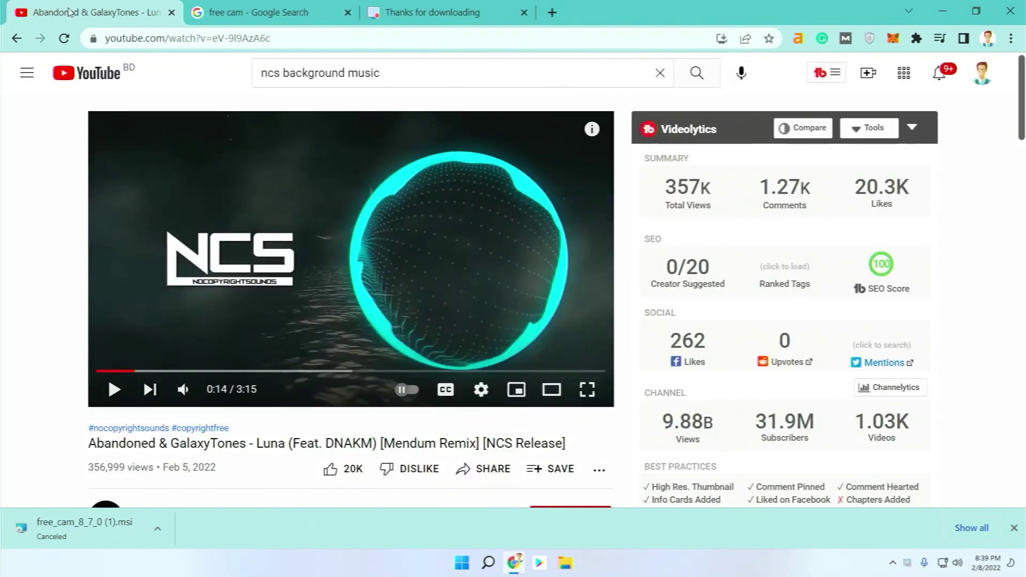
pyautogui.click(137, 327)
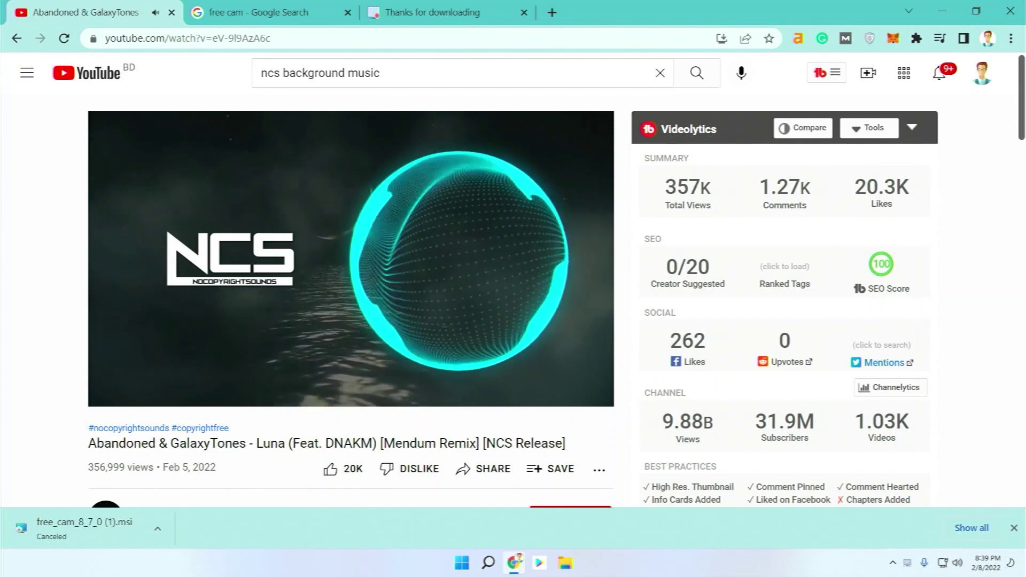
pyautogui.moveTo(217, 297)
pyautogui.click(245, 287)
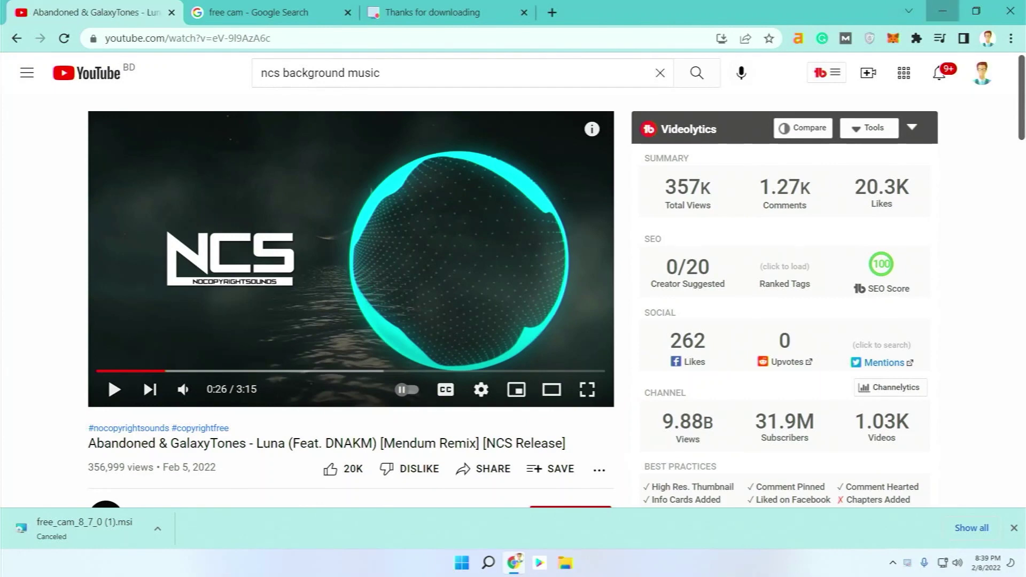
pyautogui.click(939, 8)
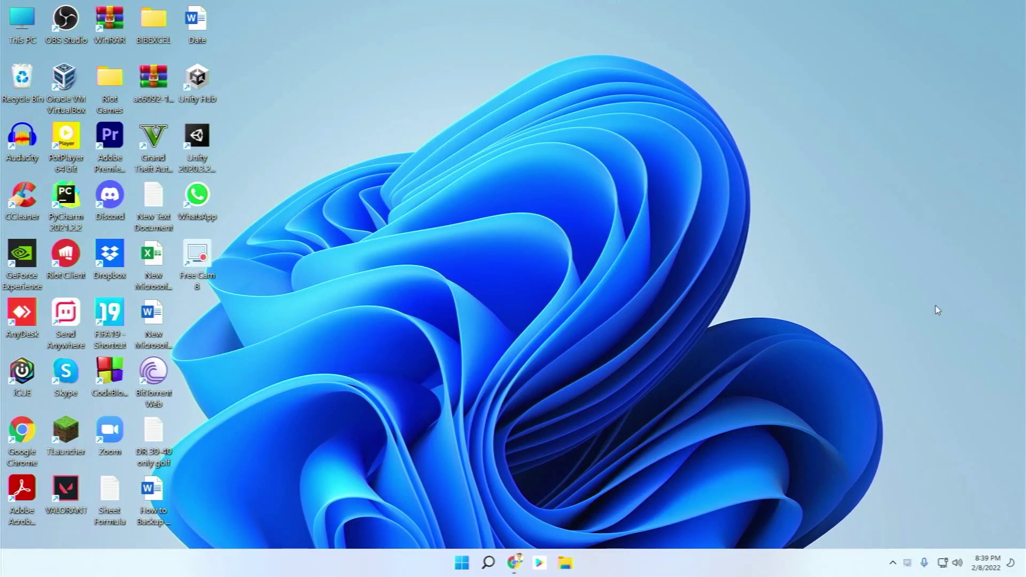
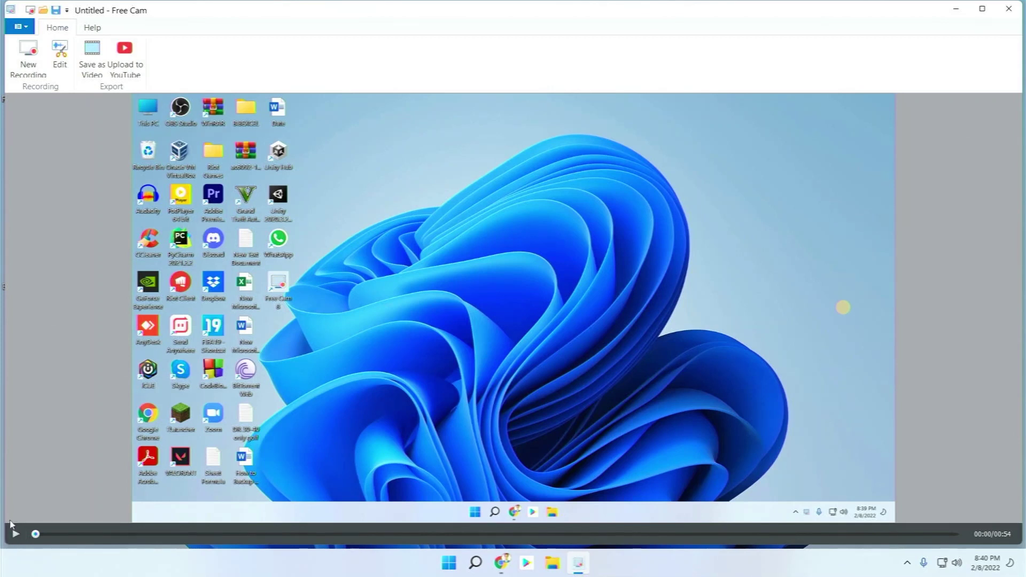
# Step: Play the recorded video, skip forward to the YouTube music part to check it, and pause the playback
pyautogui.click(13, 539)
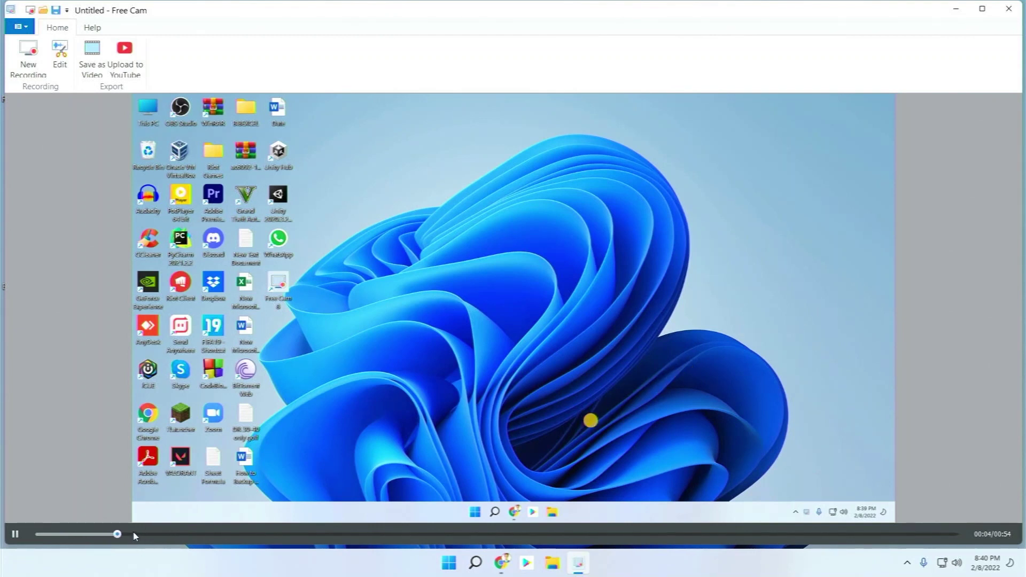
pyautogui.moveTo(133, 536); pyautogui.dragTo(258, 537)
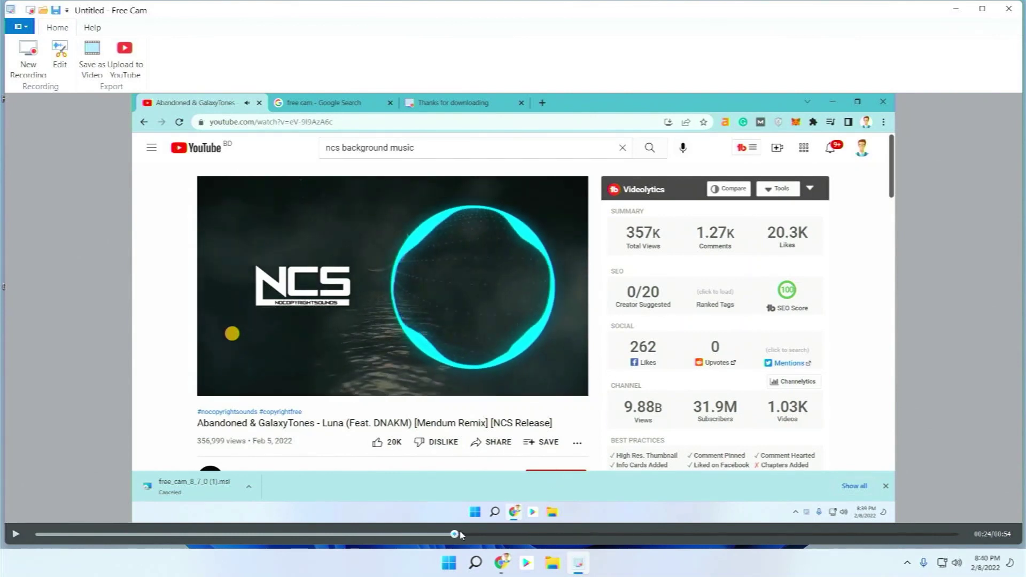
pyautogui.click(20, 536)
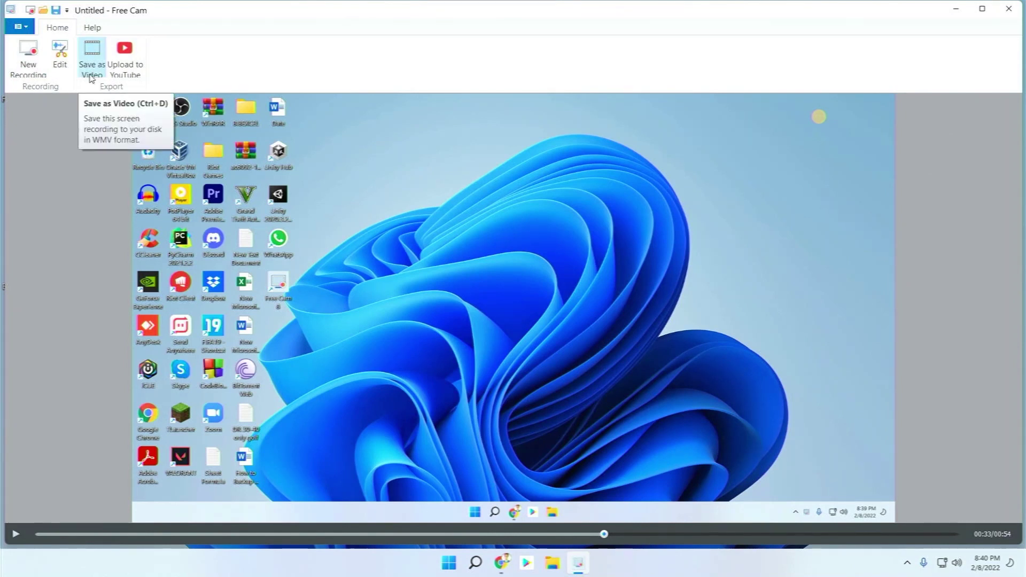
# Step: Open the recording in the video editor and delete the final section from 00:50.77 to the end
pyautogui.click(61, 58)
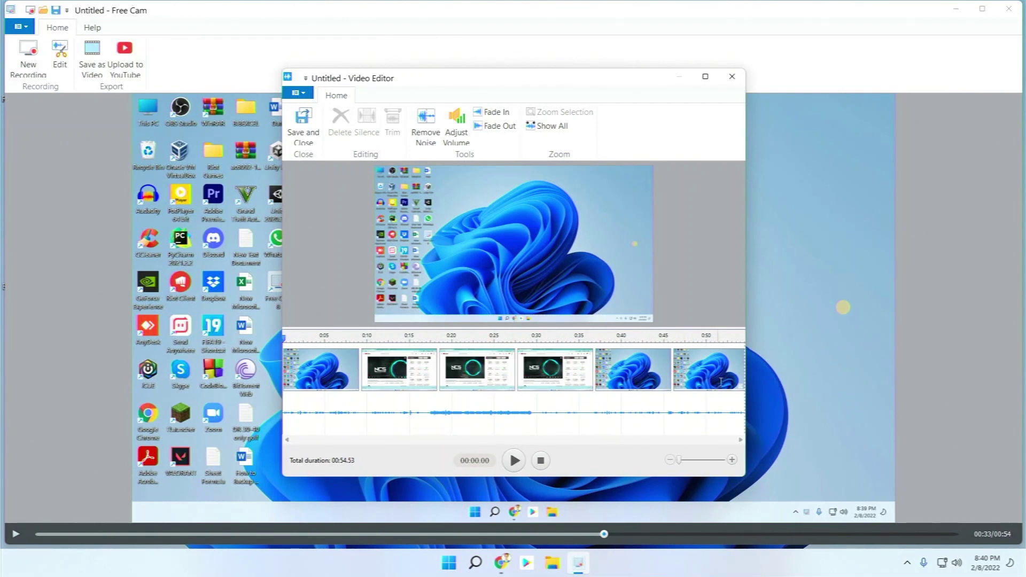
pyautogui.moveTo(713, 381); pyautogui.dragTo(751, 376)
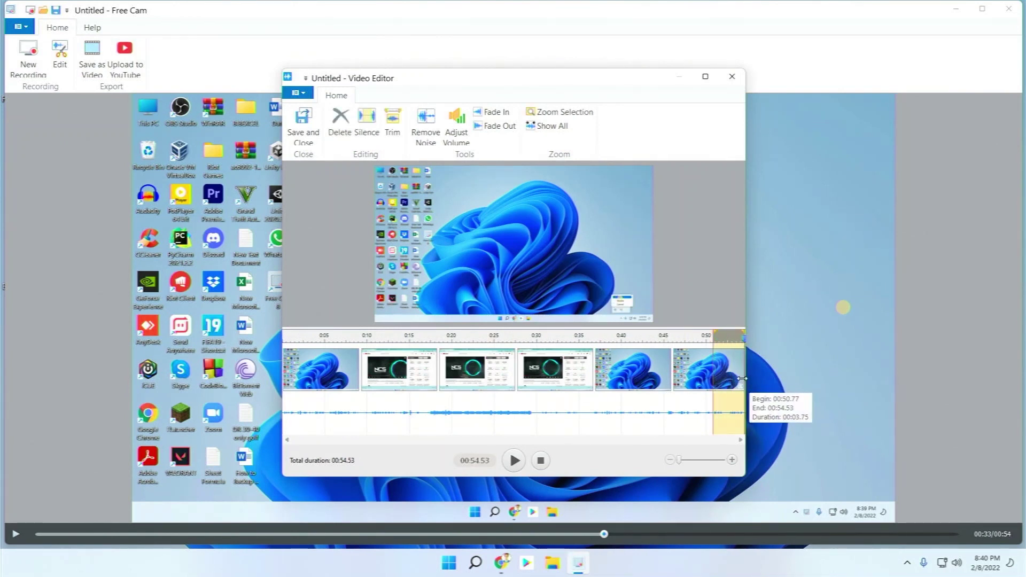
pyautogui.click(342, 124)
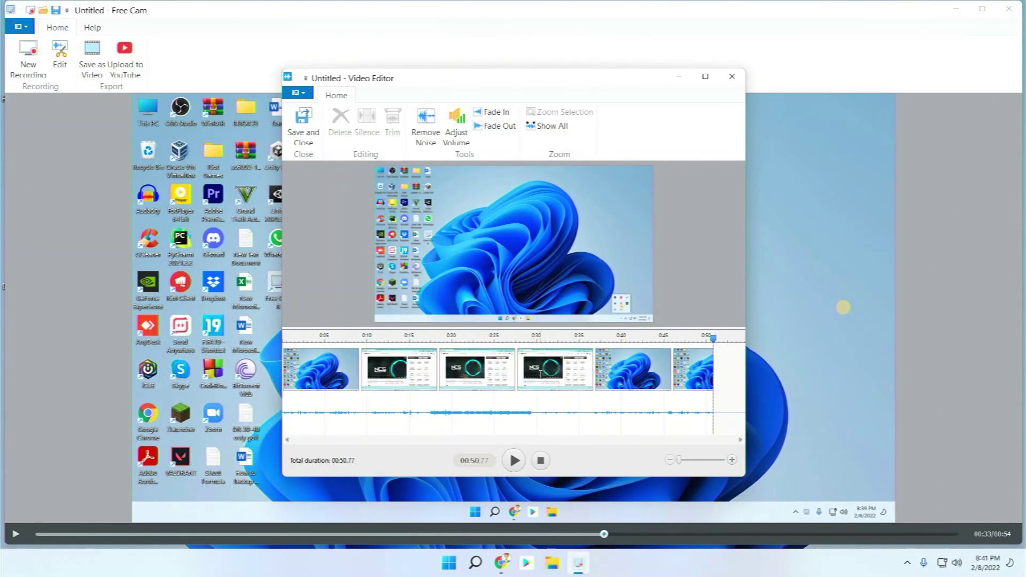
# Step: Select a timeline section from about 0:31 to 0:35, read the noise removal instructions and dismiss them
pyautogui.moveTo(542, 374); pyautogui.dragTo(582, 369)
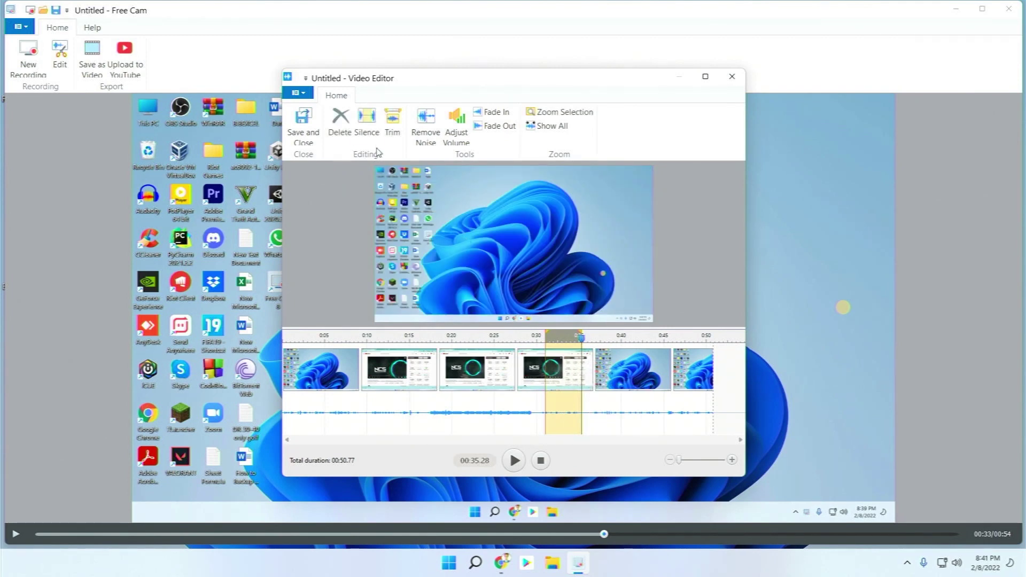
pyautogui.click(433, 123)
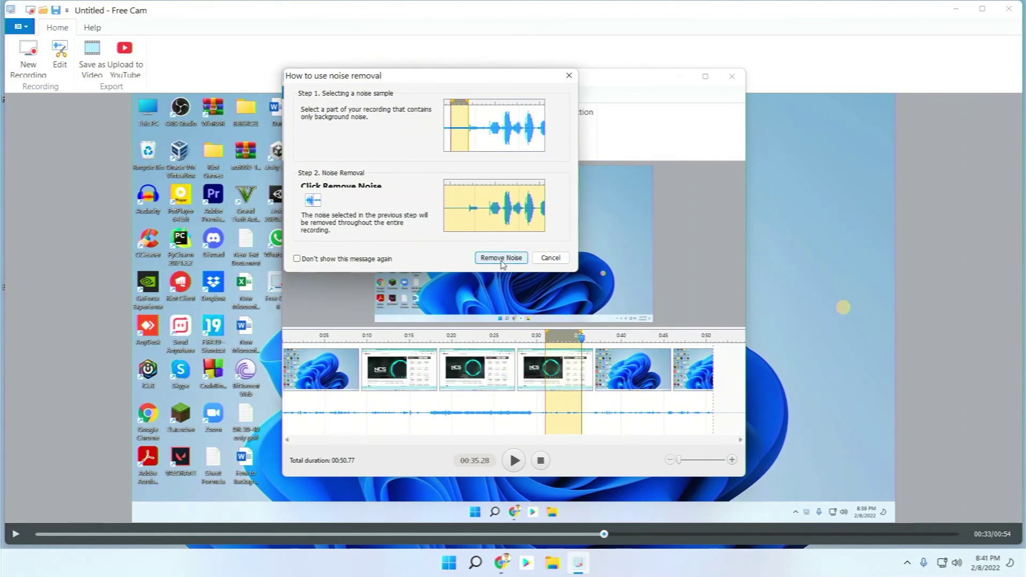
pyautogui.click(555, 259)
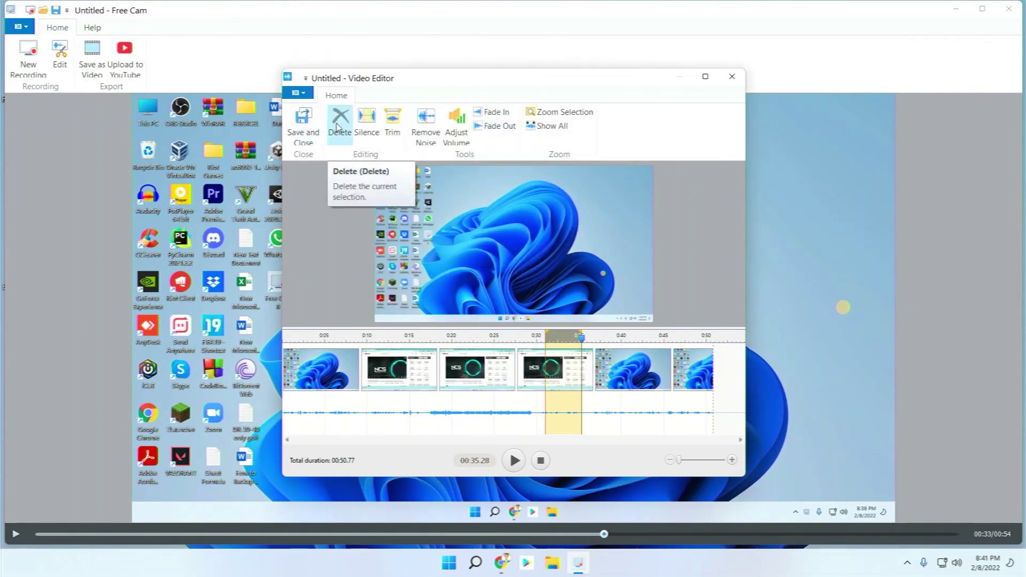
# Step: Save the edits, close the video editor and export the recording to the Desktop as a WMV video
pyautogui.click(302, 122)
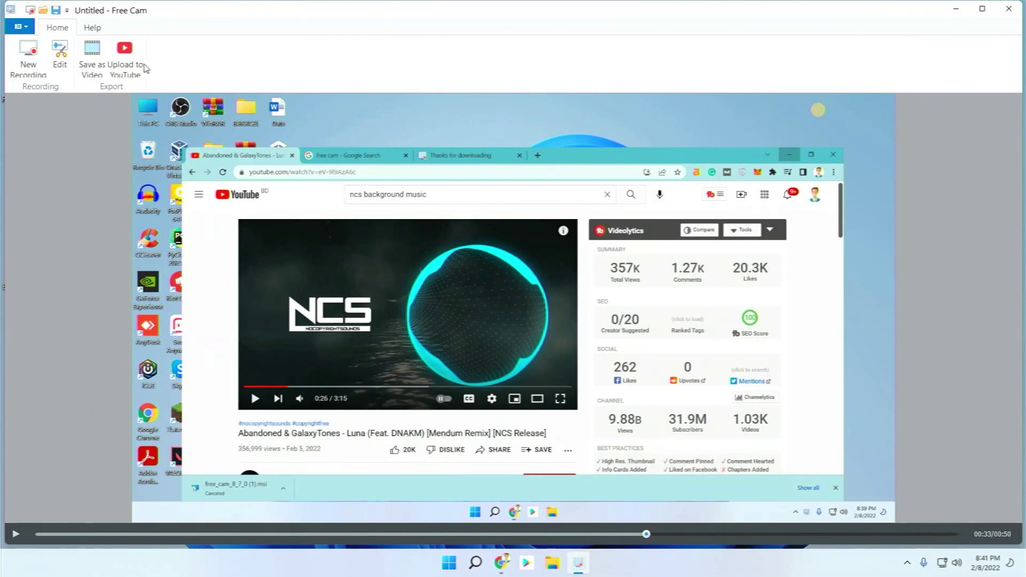
pyautogui.click(92, 58)
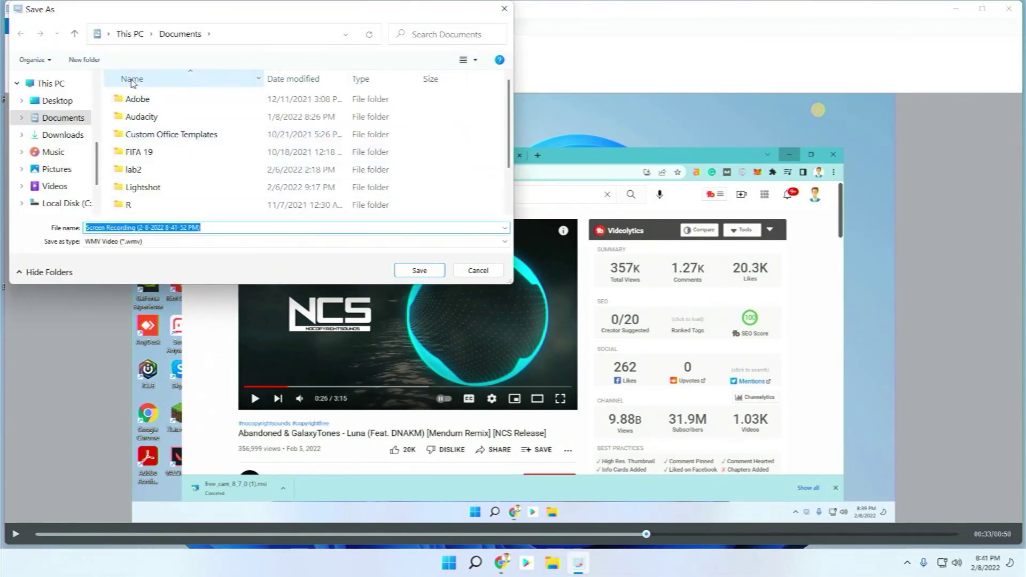
pyautogui.click(52, 102)
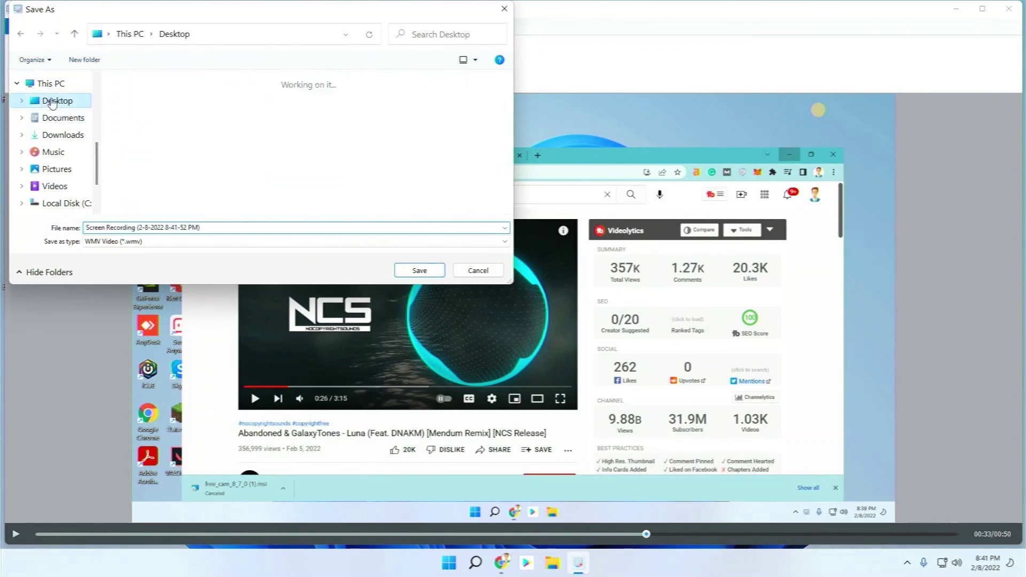
pyautogui.click(419, 273)
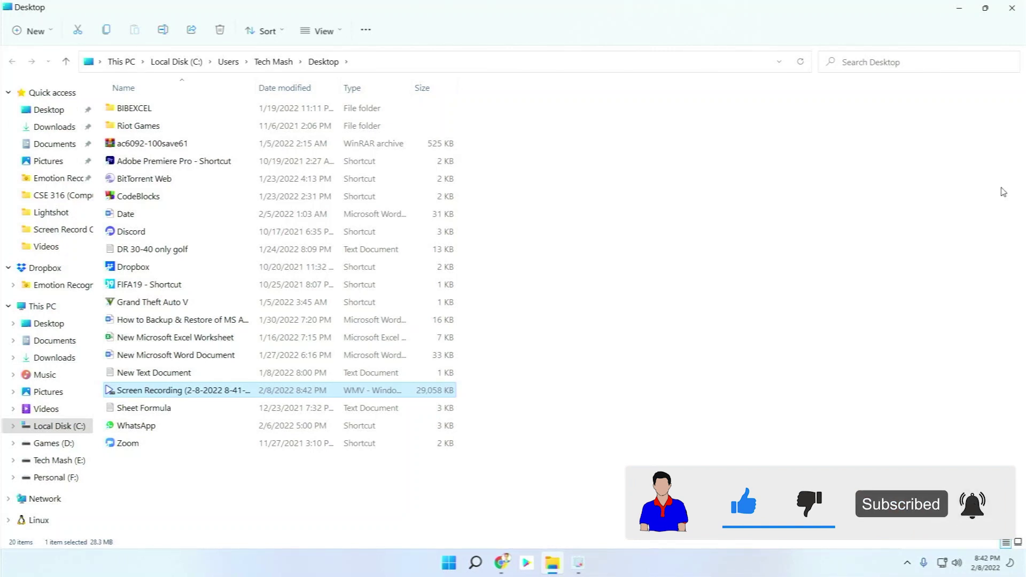
# Step: Minimize the Desktop folder window and the Free Cam window
pyautogui.click(961, 13)
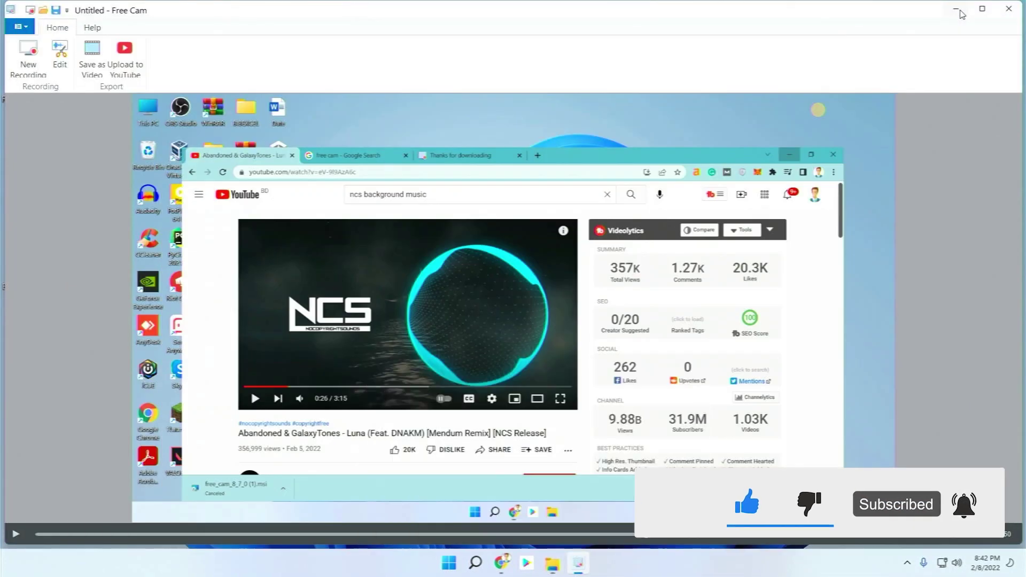
pyautogui.moveTo(981, 11)
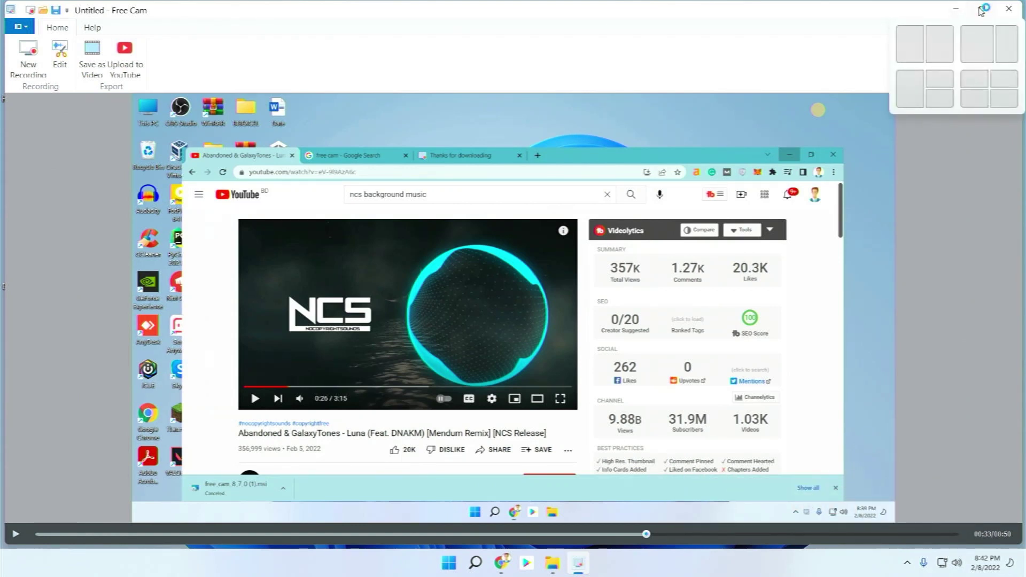
pyautogui.click(981, 11)
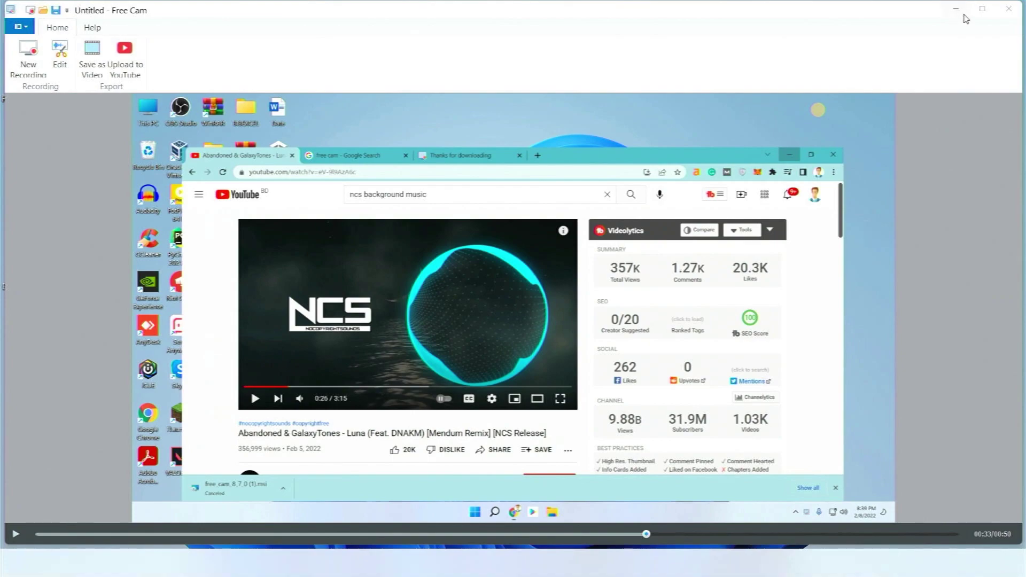
pyautogui.click(958, 13)
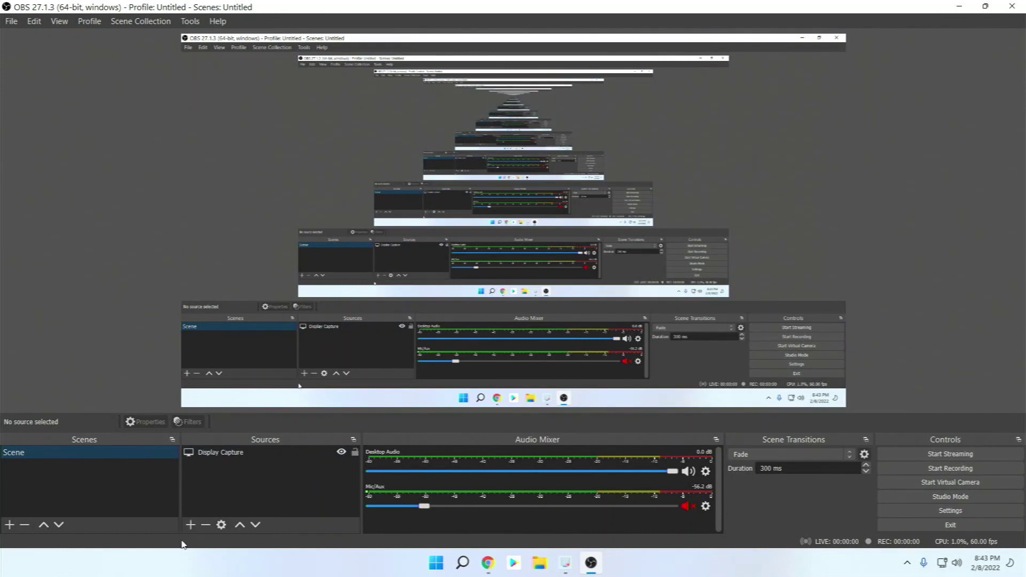
# Step: In OBS, open the available source types for the scene and choose Display Capture
pyautogui.click(191, 525)
pyautogui.click(259, 385)
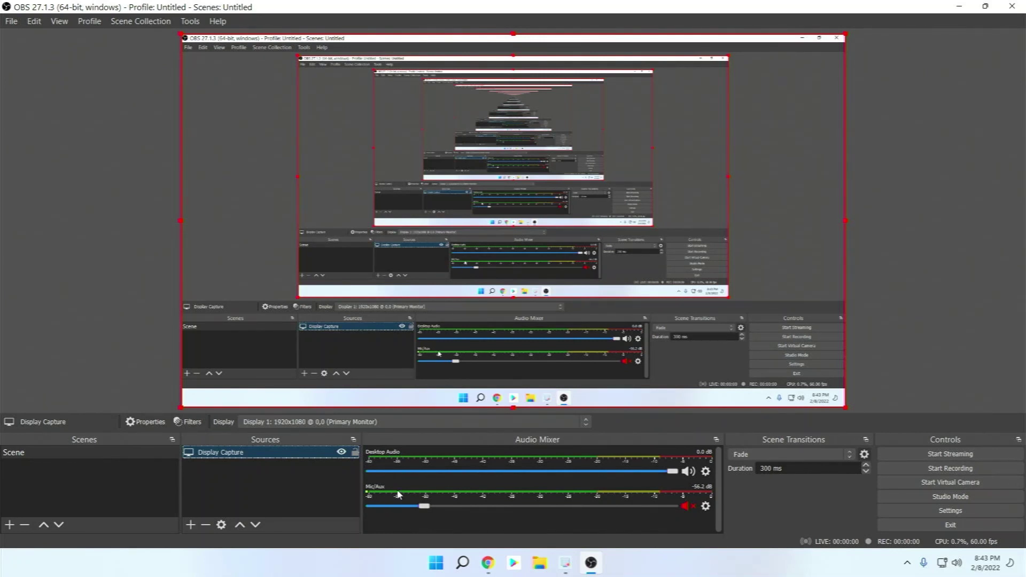
# Step: Unmute the Mic/Aux channel and raise its volume to about -1.4 dB
pyautogui.click(686, 506)
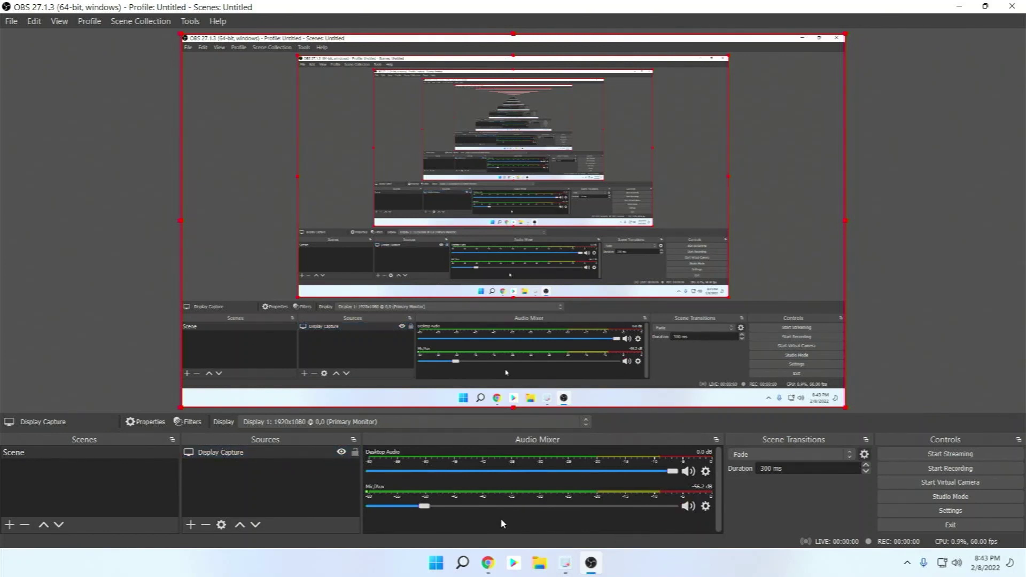
pyautogui.moveTo(422, 506); pyautogui.dragTo(650, 501)
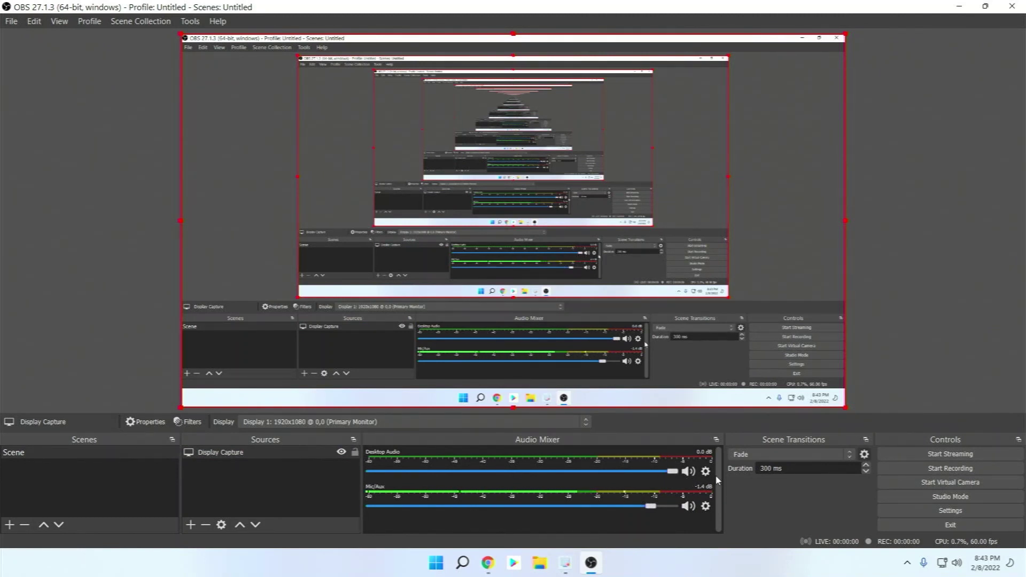
# Step: Review the Video and Output settings, inspect the Recording Quality options without changing them, confirm the settings and minimize the window
pyautogui.click(959, 512)
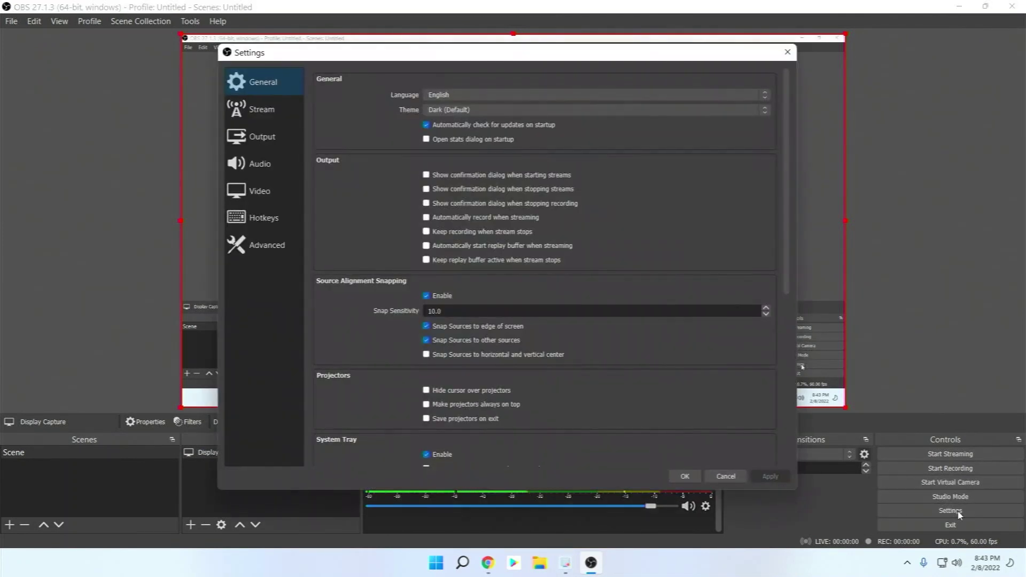
pyautogui.click(230, 194)
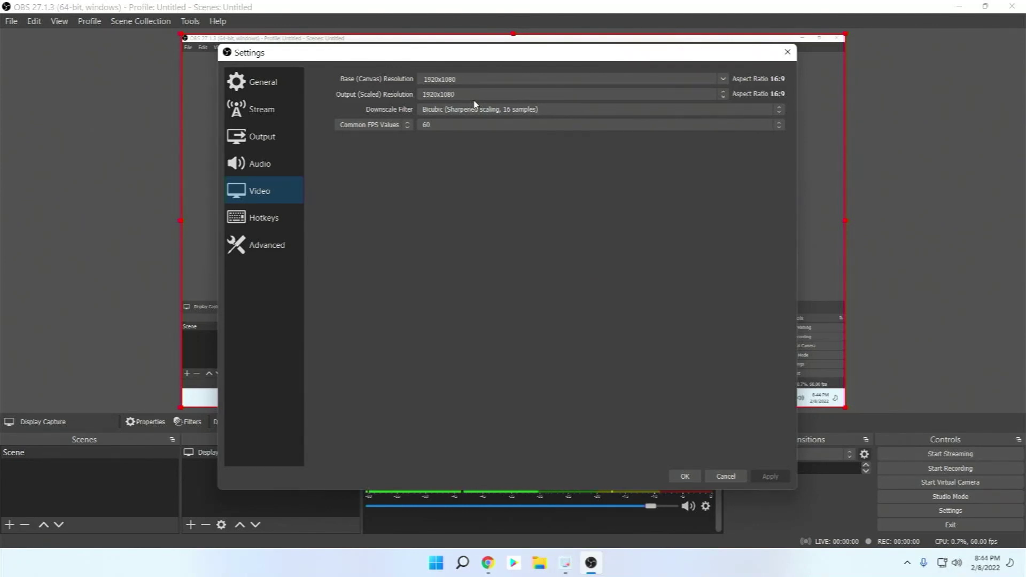
pyautogui.click(251, 137)
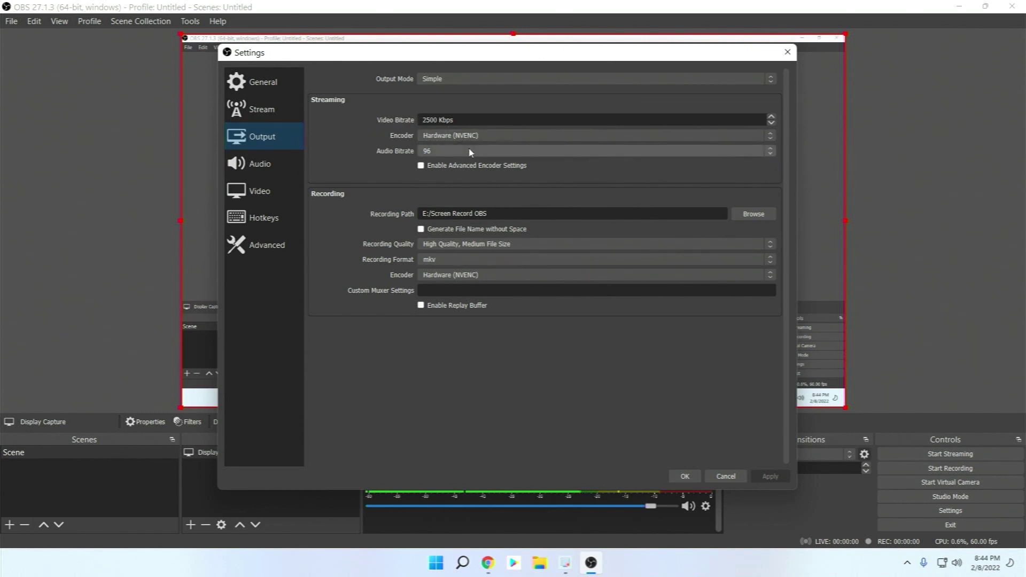
pyautogui.click(486, 247)
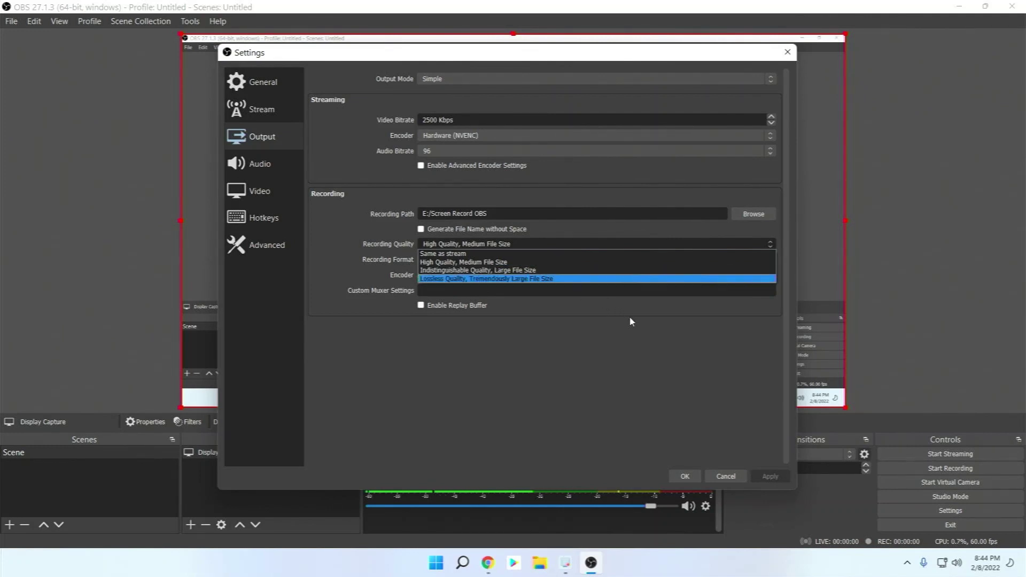
pyautogui.click(640, 343)
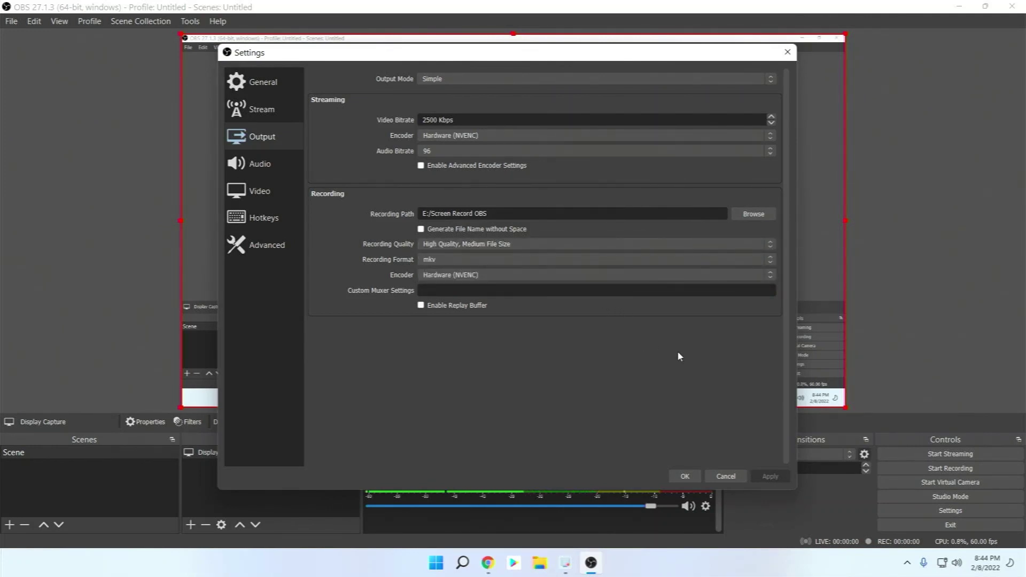
pyautogui.click(685, 477)
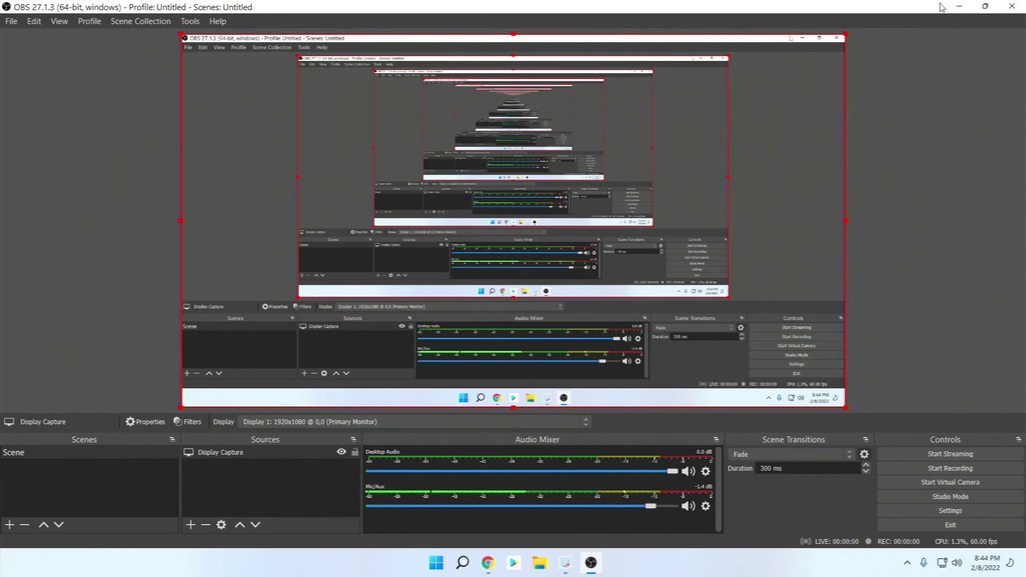
pyautogui.click(960, 6)
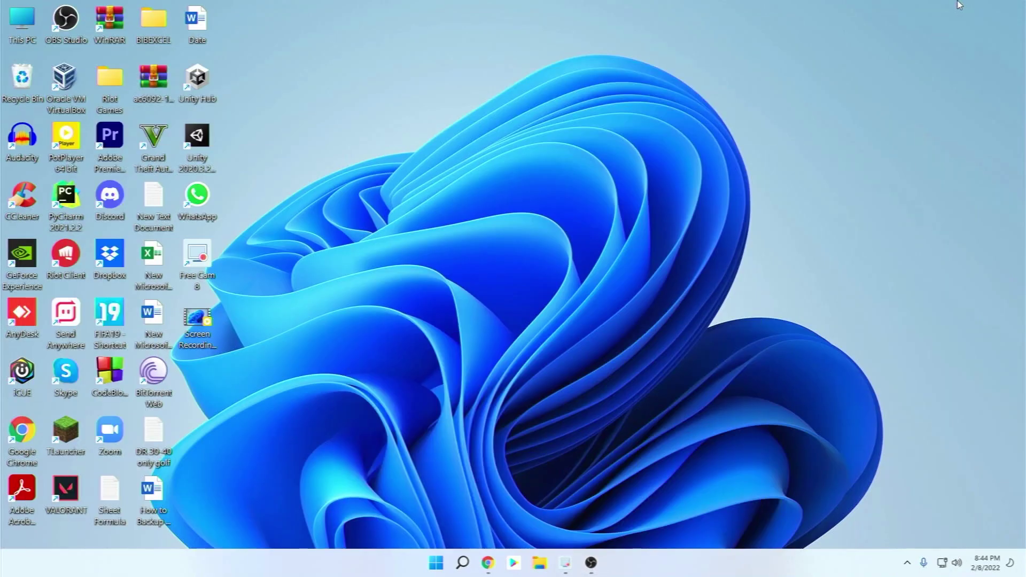